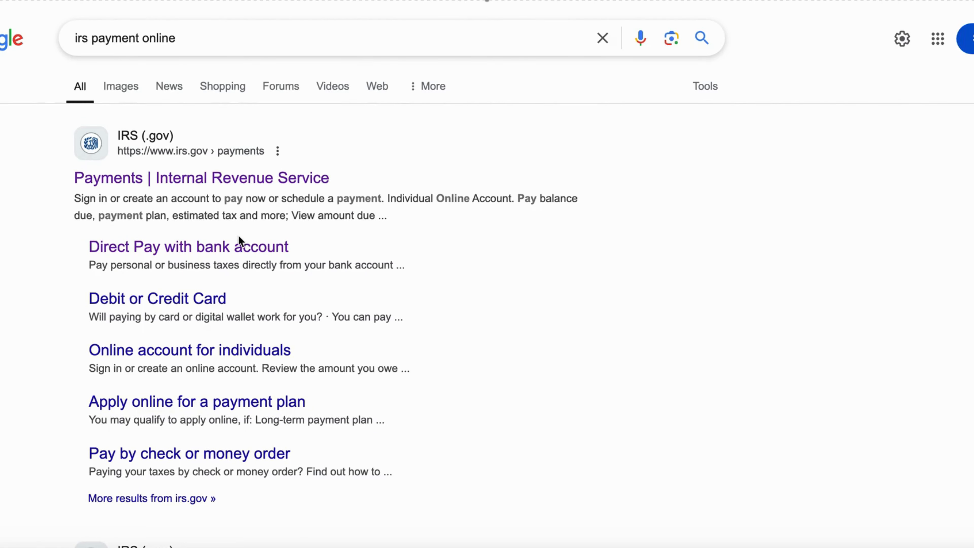
- Open the IRS payments page and start a personal tax payment through Direct Pay with bank account
click(231, 180)
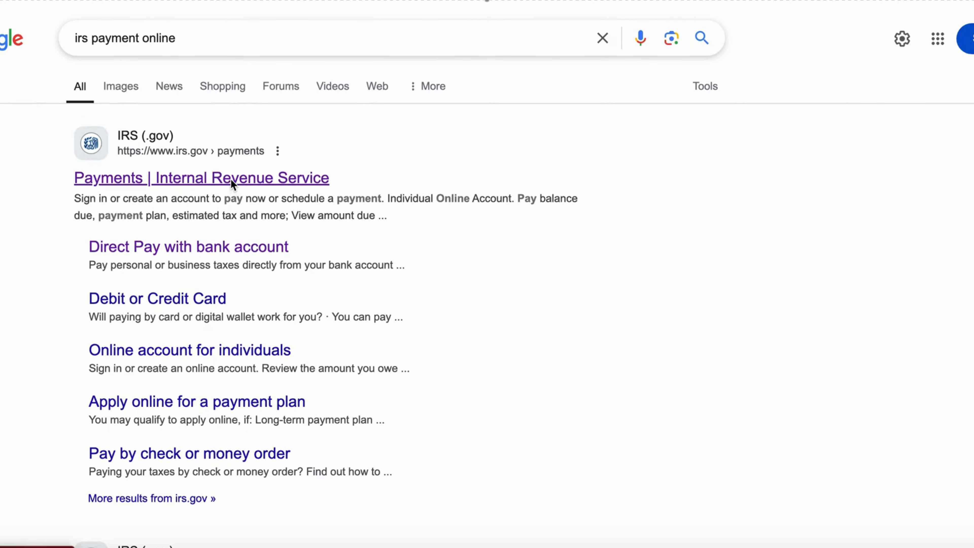
scroll(384, 316, down, 3)
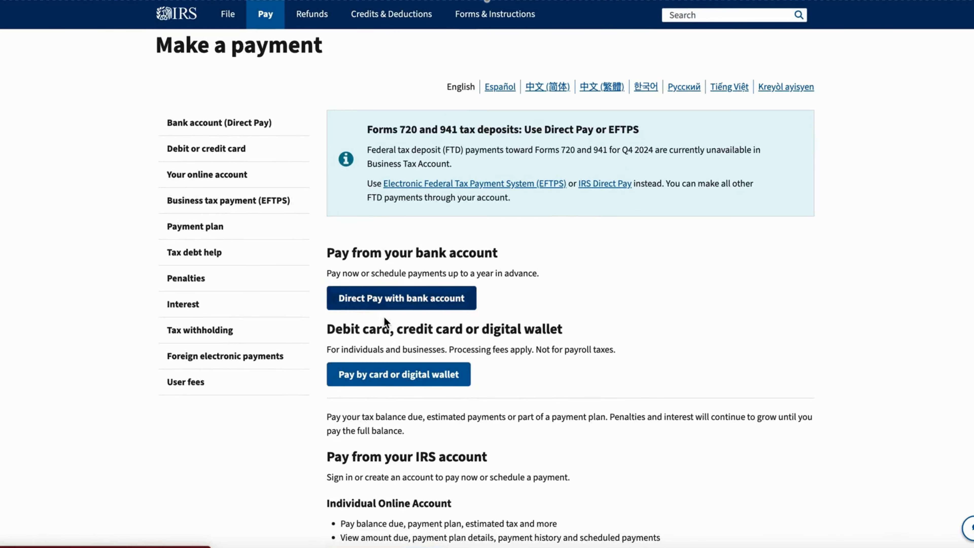
click(404, 304)
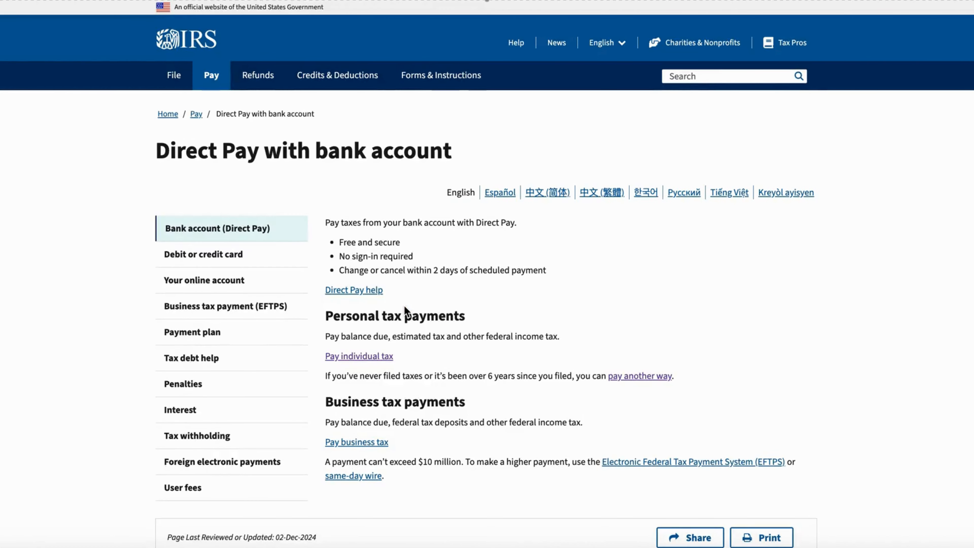
scroll(404, 306, down, 1)
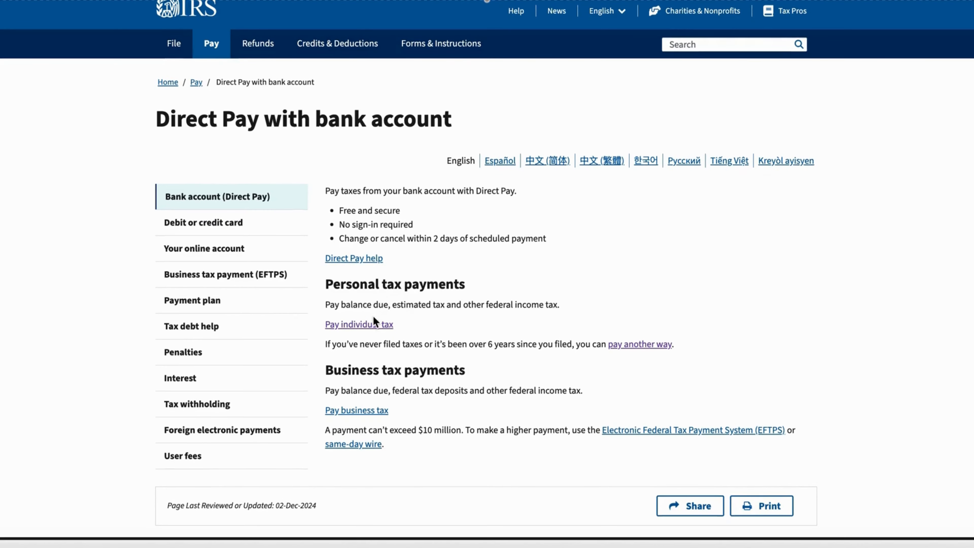
click(346, 324)
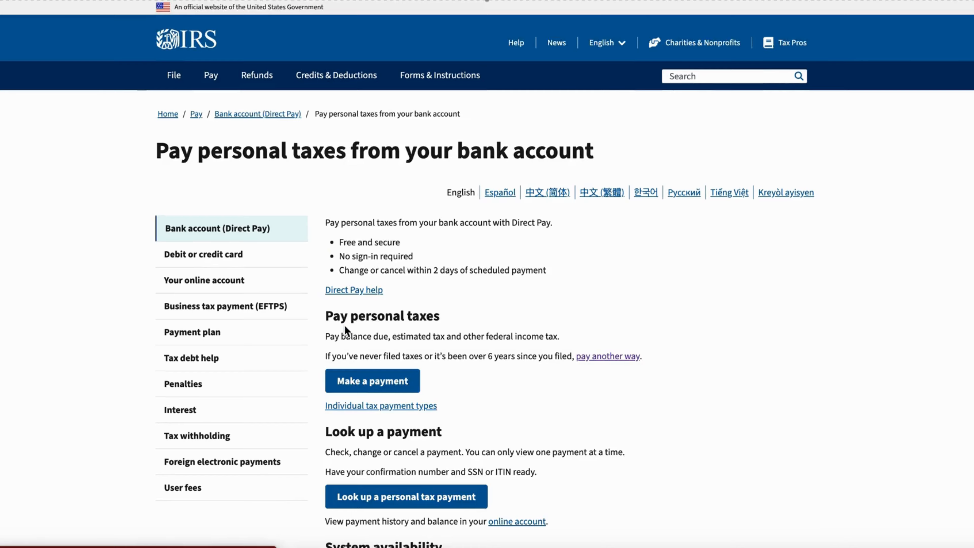
scroll(345, 325, down, 3)
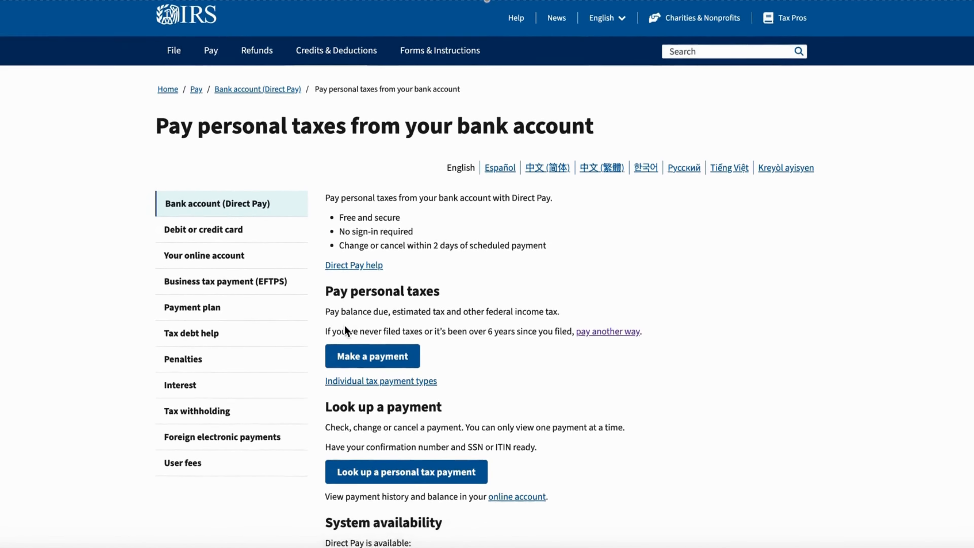
click(345, 326)
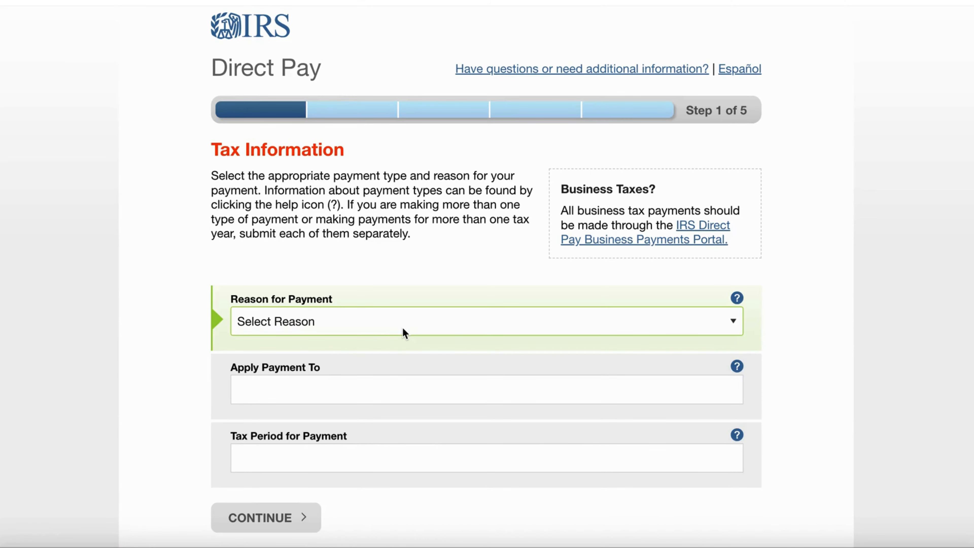
- Set the payment reason to Estimated Tax and the tax period to 2025, and confirm these tax details
click(404, 332)
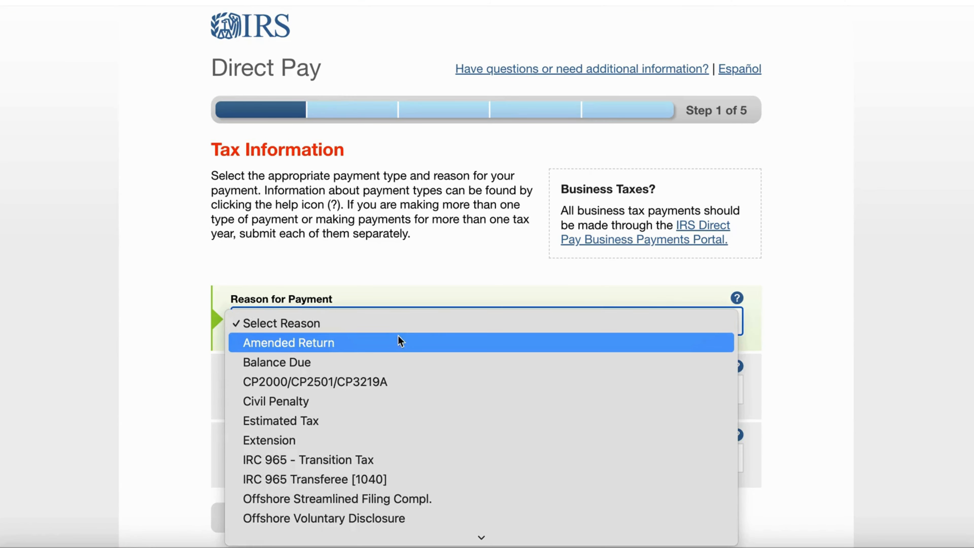
click(363, 421)
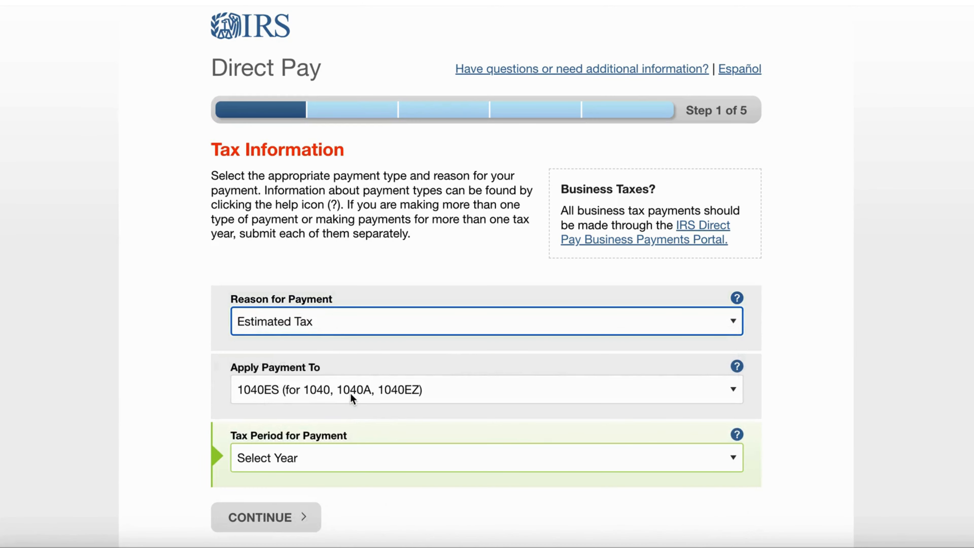
click(348, 459)
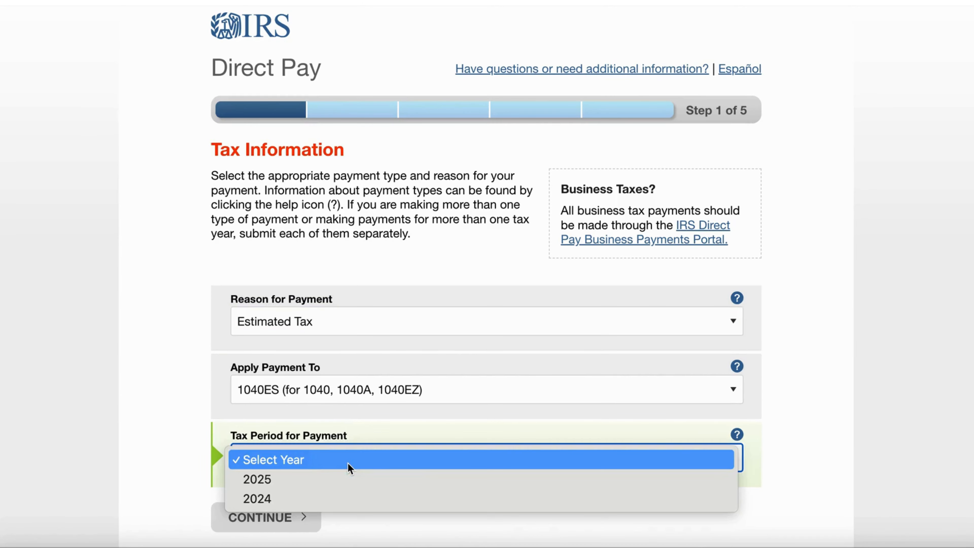
click(323, 473)
scroll(323, 473, down, 3)
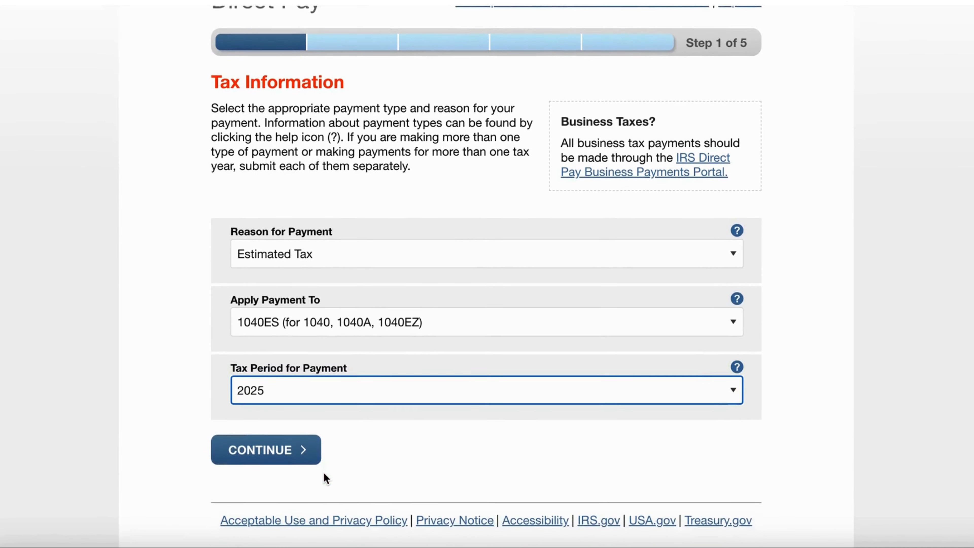
click(293, 450)
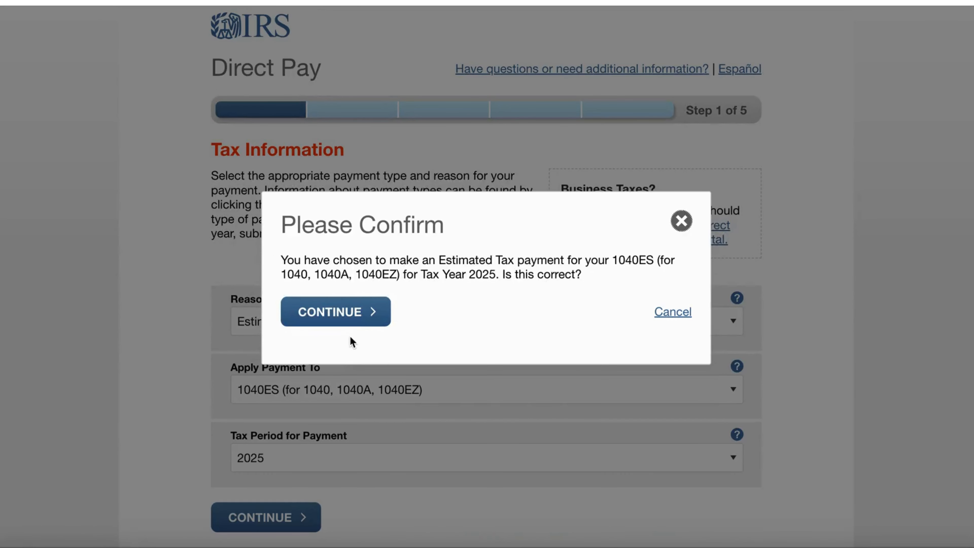
click(345, 320)
- Set the tax year for verification to 2023 and the filing status to Single
click(339, 361)
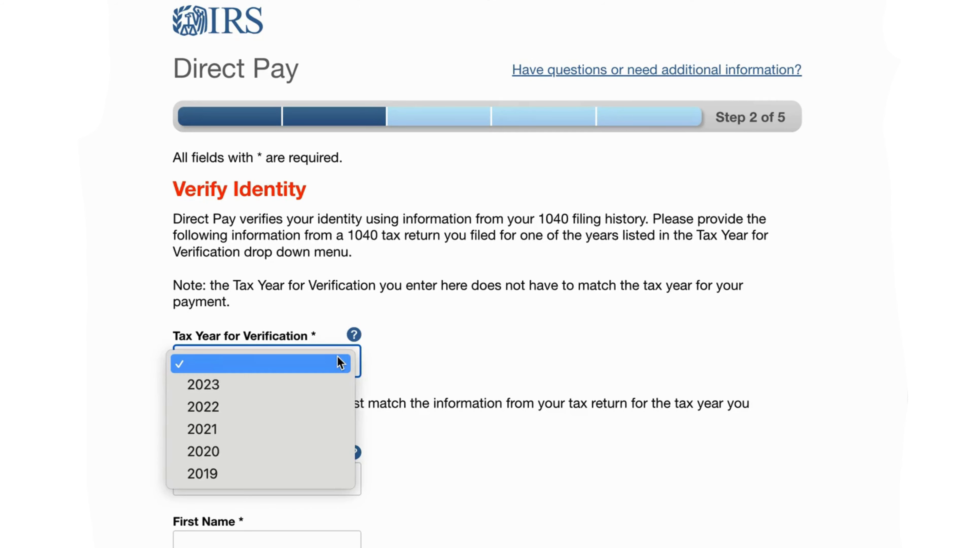
click(254, 390)
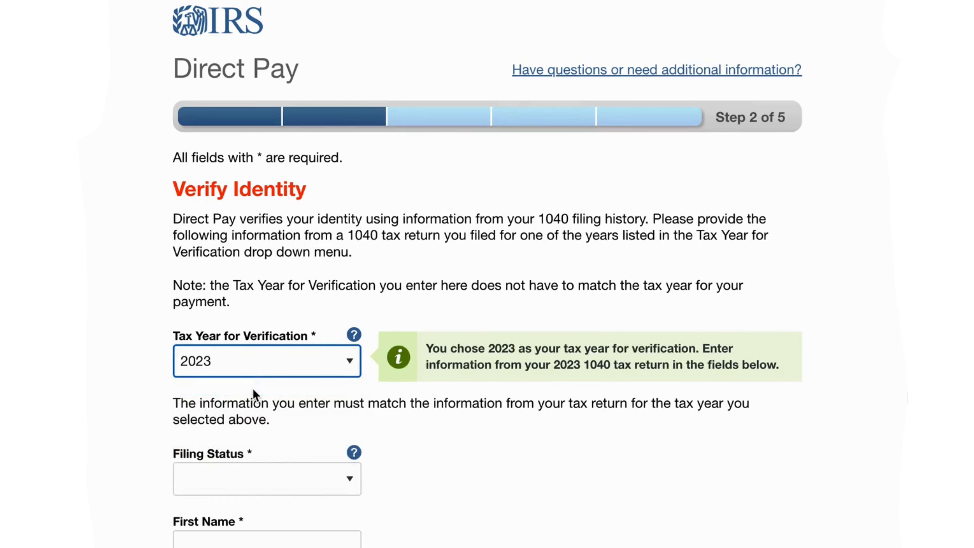
scroll(254, 391, down, 2)
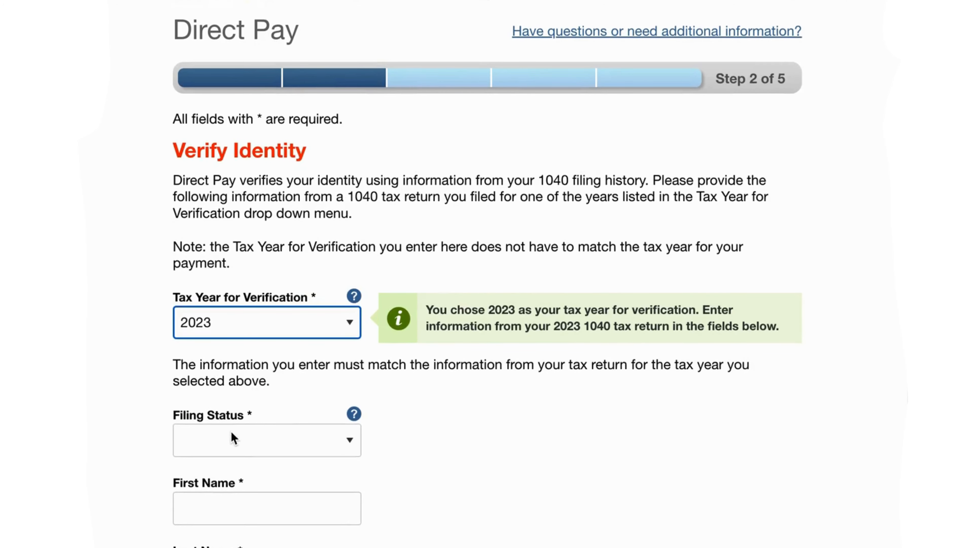
click(233, 438)
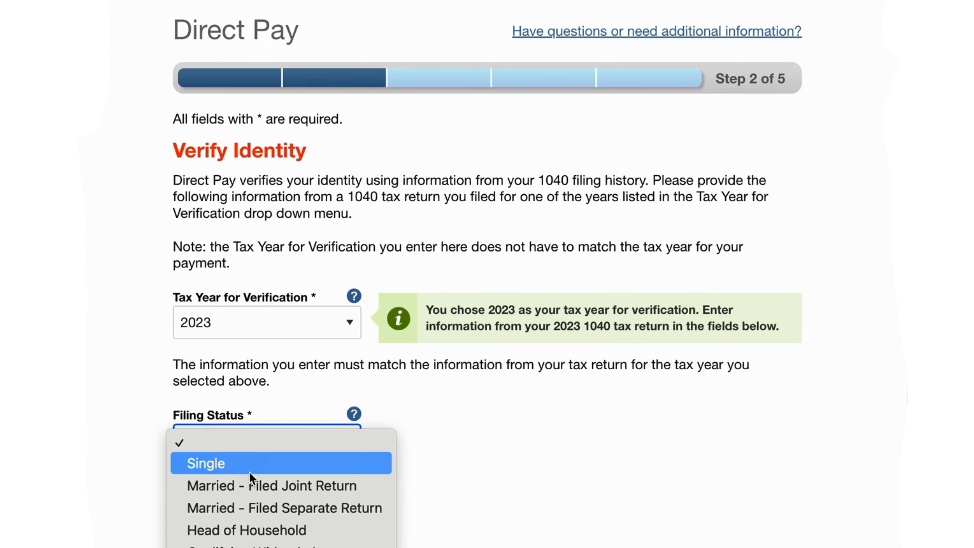
click(249, 464)
- Enter the taxpayer's first name and last name, and repeat the last name for confirmation
scroll(250, 476, down, 5)
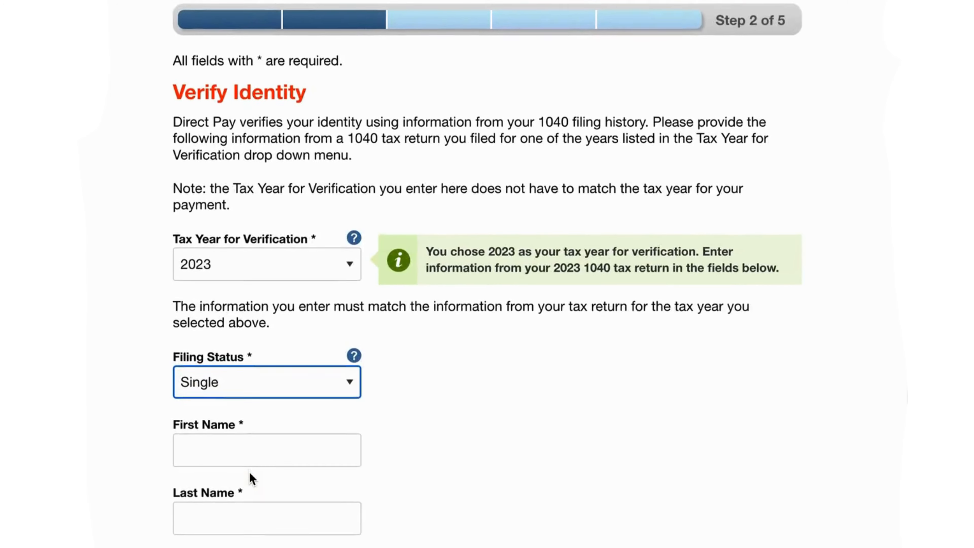
click(208, 344)
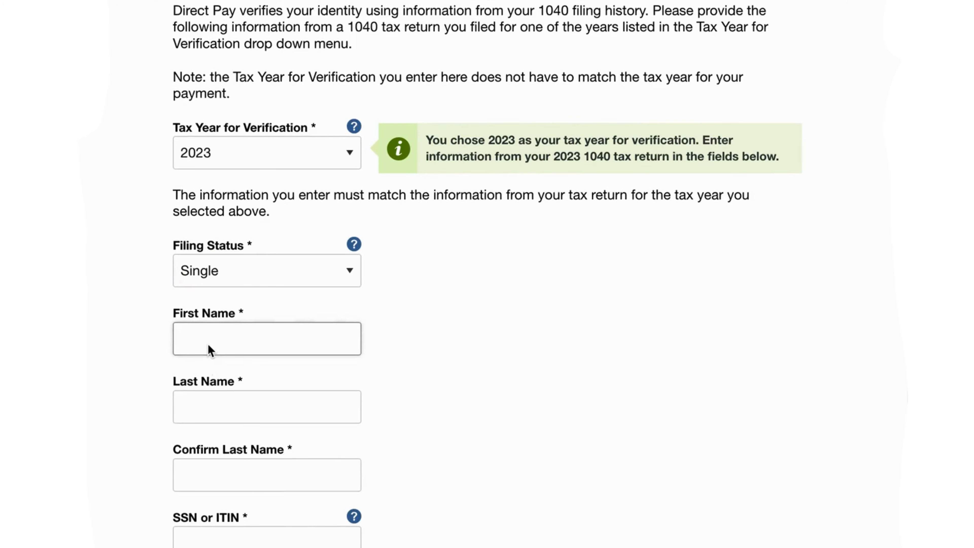
text(Jane)
click(246, 420)
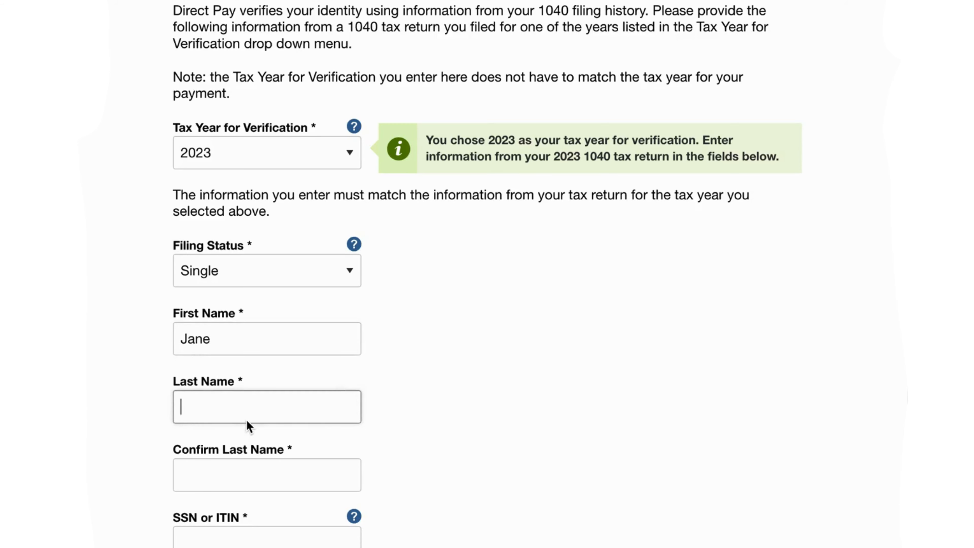
text(Doe)
click(254, 478)
text(Doe)
- Enter the taxpayer's SSN or ITIN and repeat it in the confirmation field
scroll(254, 478, down, 2)
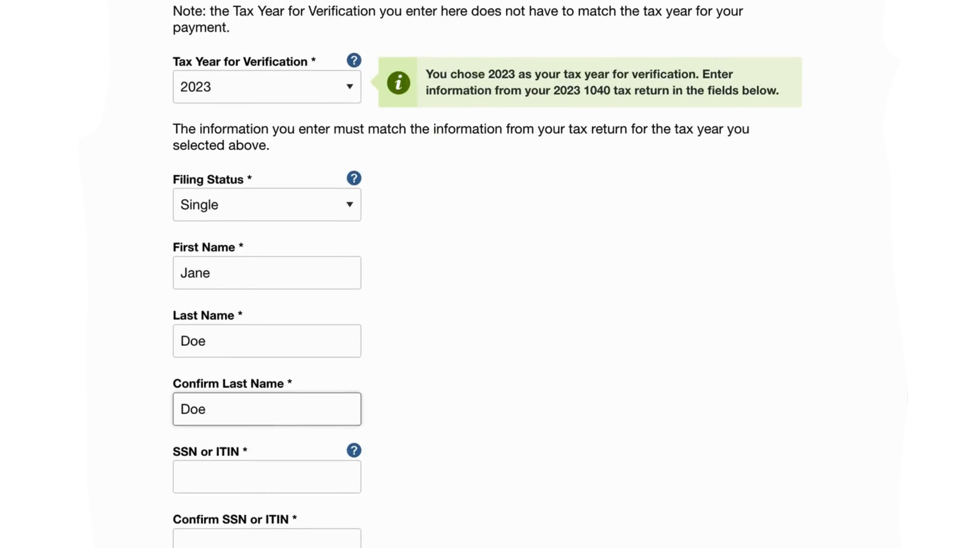
scroll(487, 274, down, 4)
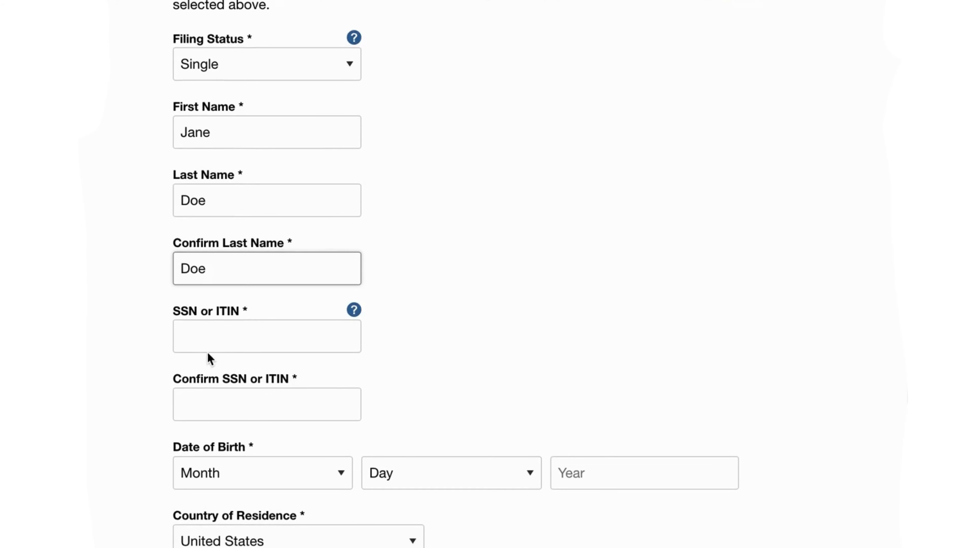
click(207, 345)
text(xxxxx)
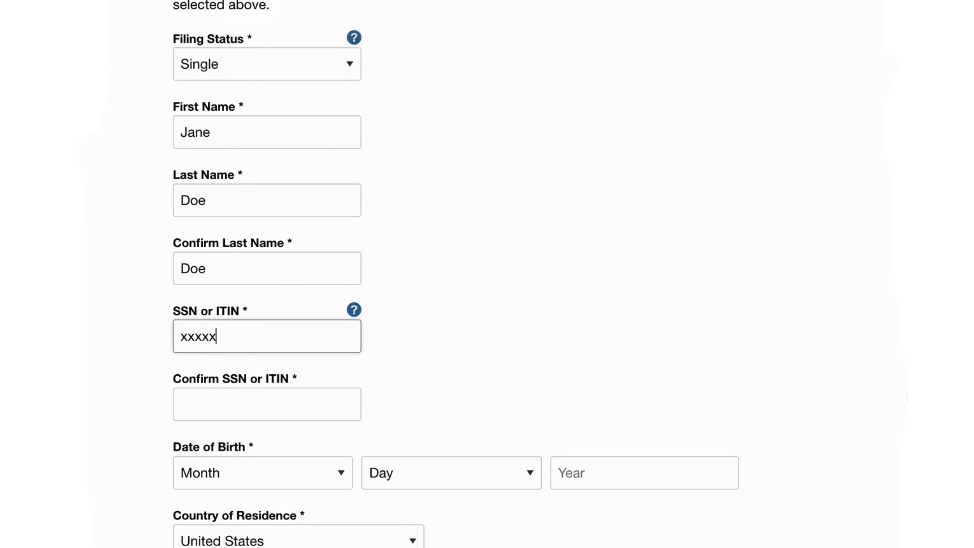
text(xxxx)
click(202, 410)
text(xxxxxx)
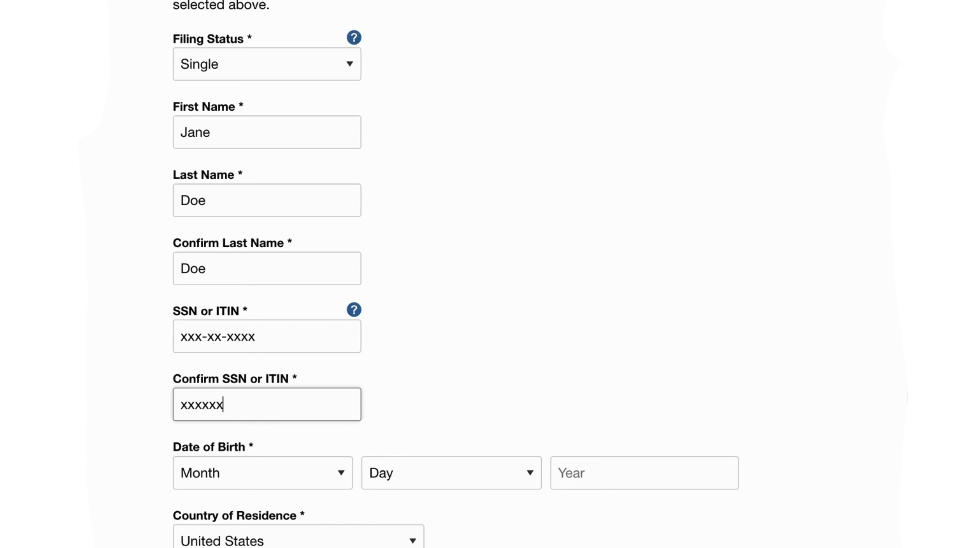
text(xxx)
- Fill in the month, day and year of the taxpayer's date of birth
scroll(238, 426, down, 2)
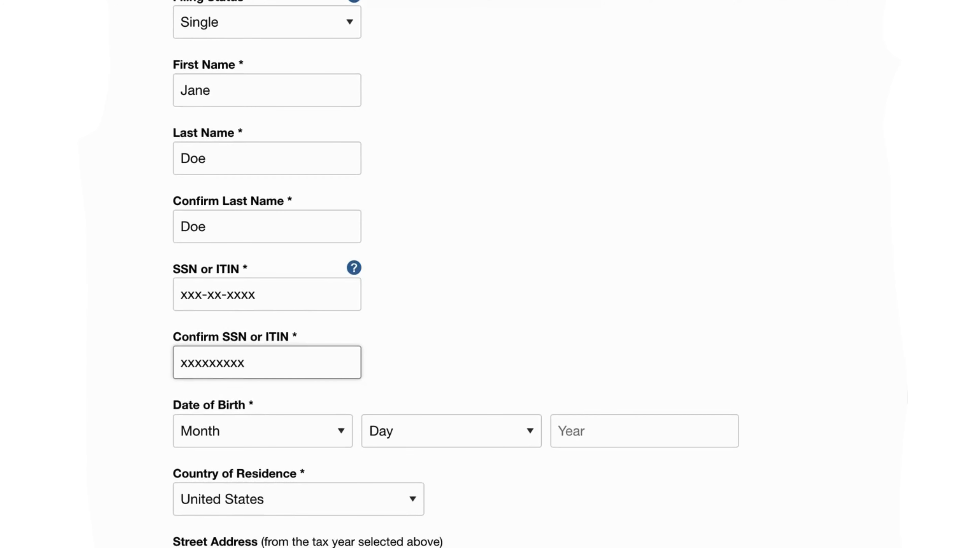
click(238, 434)
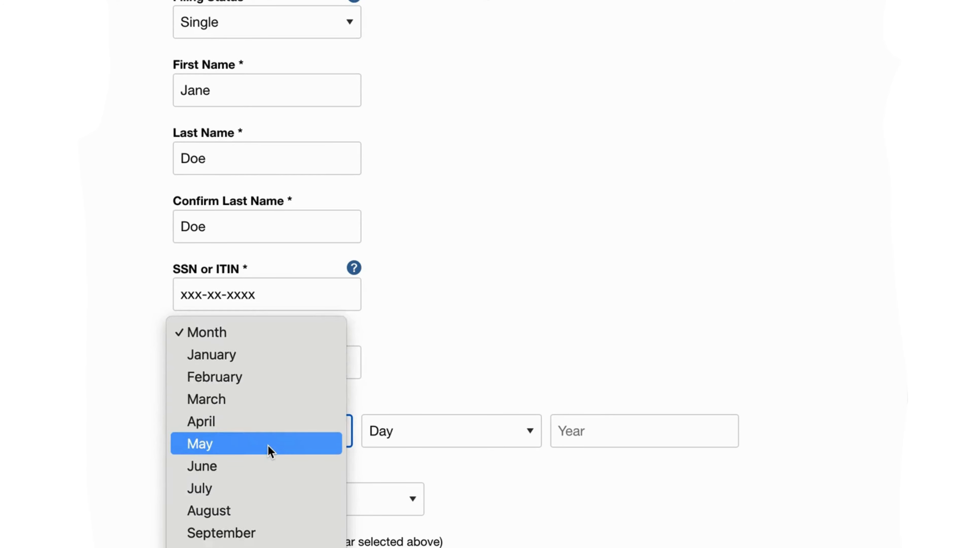
click(243, 359)
click(446, 431)
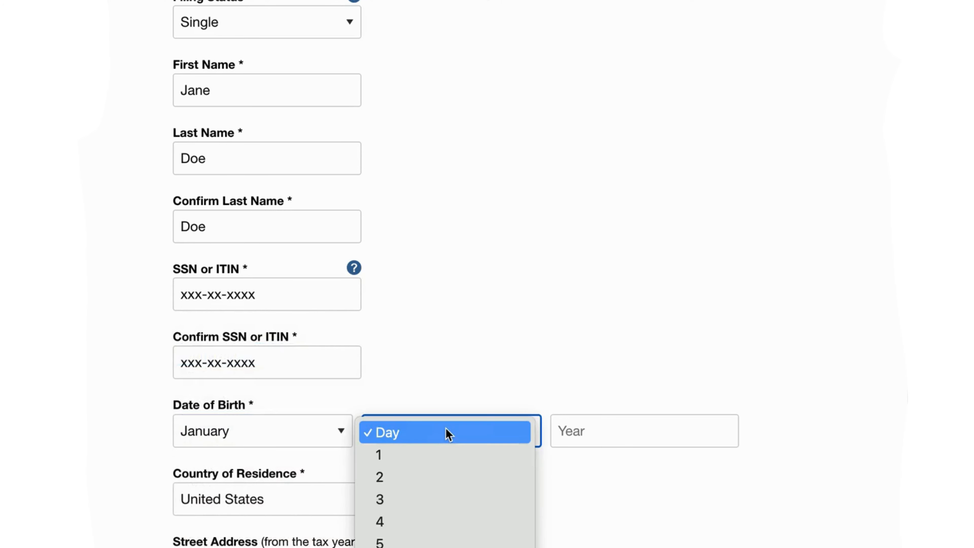
click(440, 456)
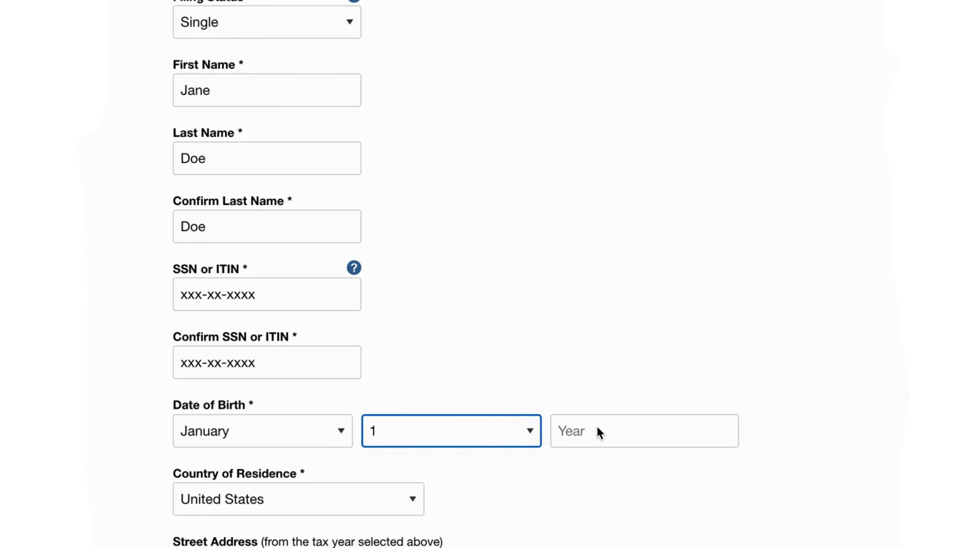
click(597, 428)
text(1)
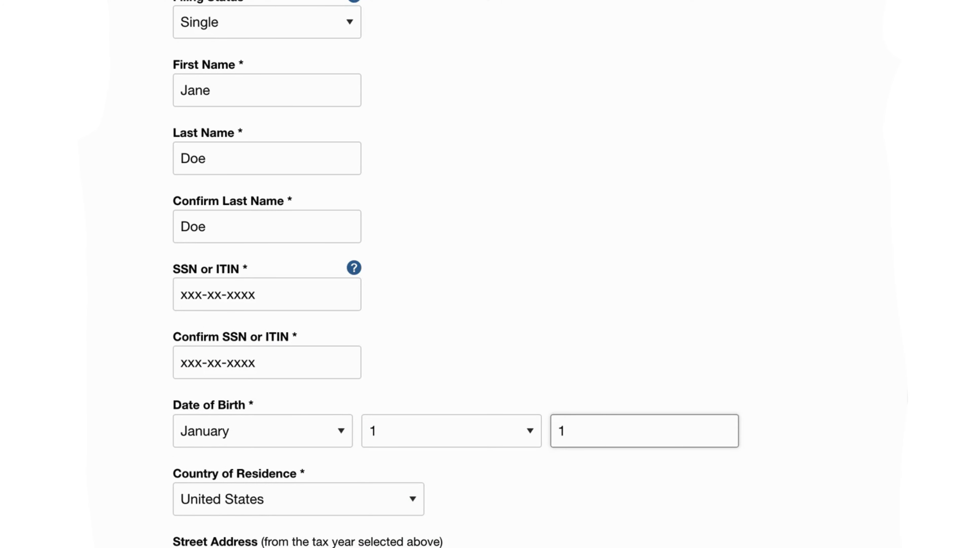
text(999)
- Enter the taxpayer's street address and city, keeping the apartment and P.O. box fields empty
scroll(370, 543, down, 6)
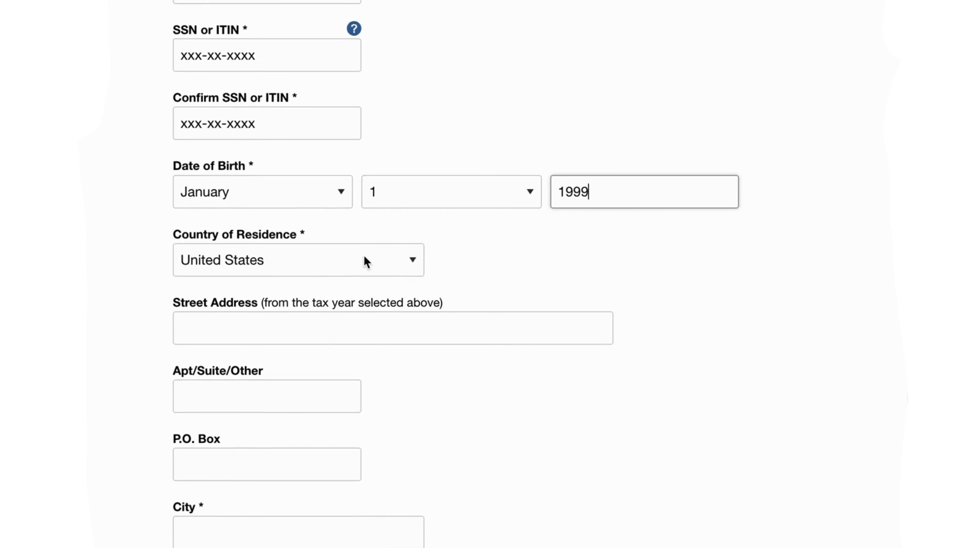
click(270, 325)
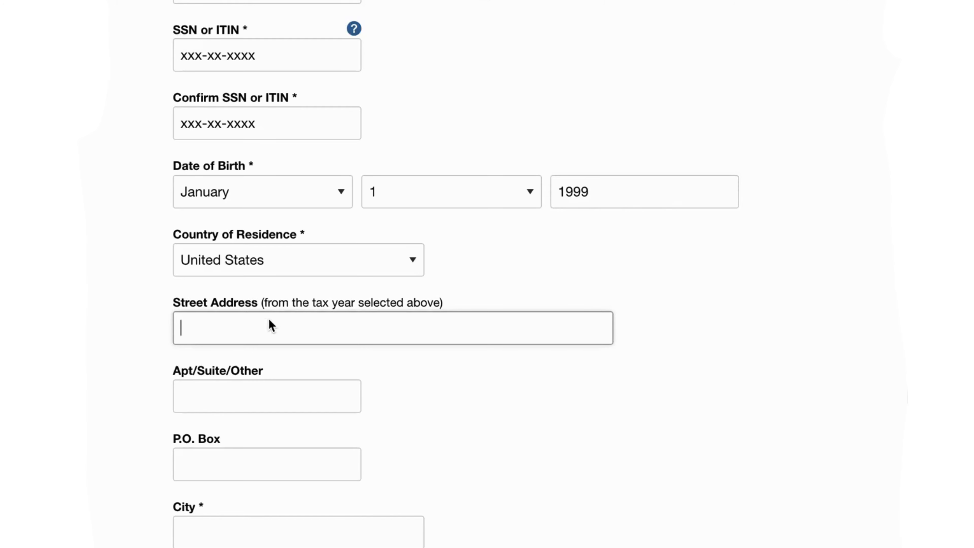
text(1234 Generi)
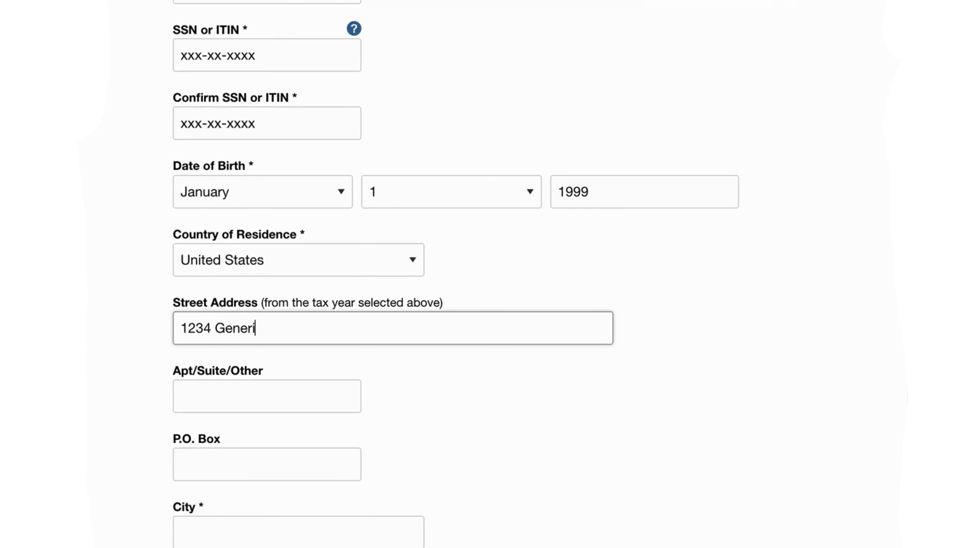
text(c Ave)
scroll(277, 471, down, 3)
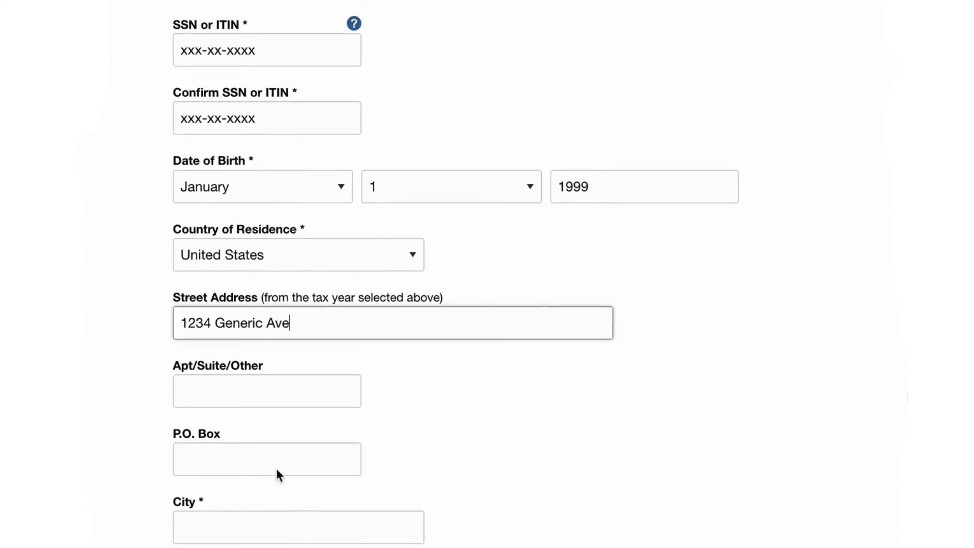
scroll(279, 475, down, 3)
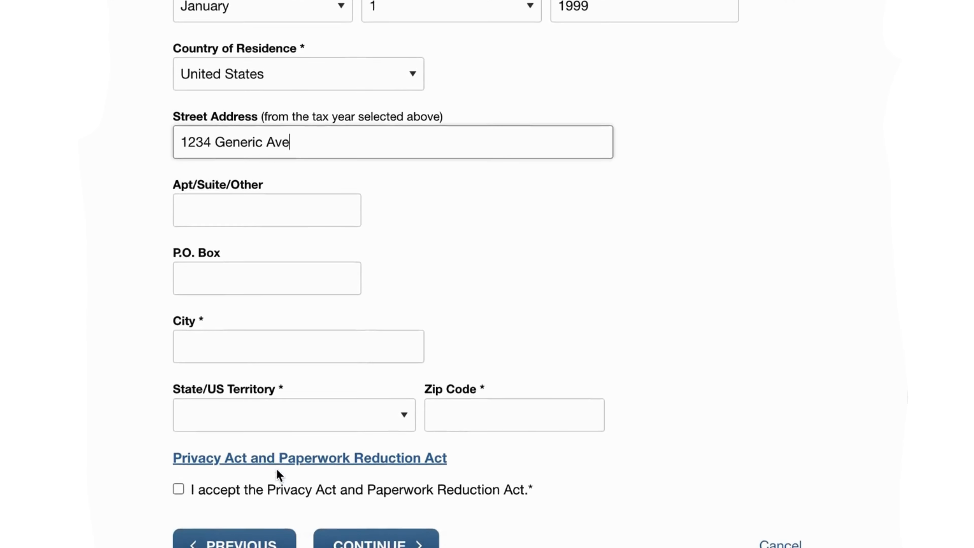
click(243, 356)
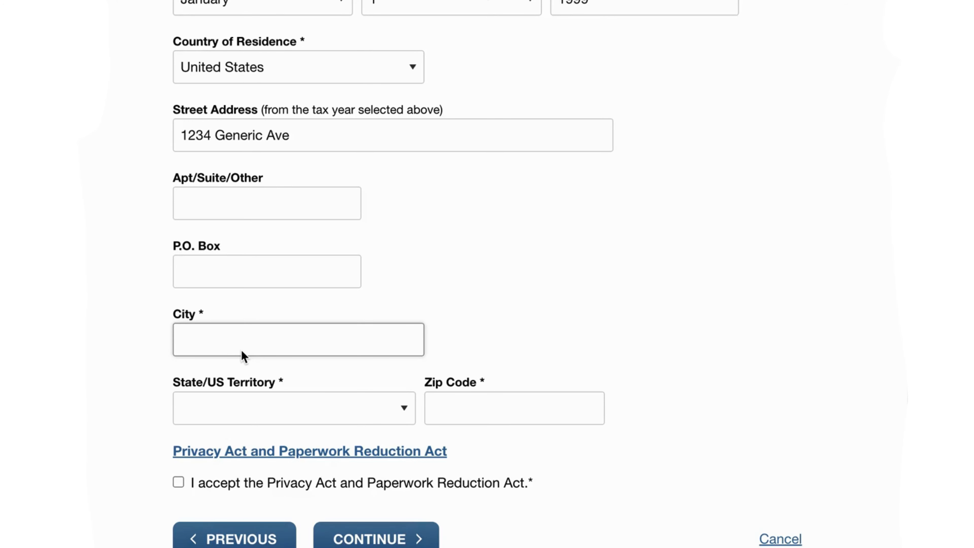
text(Not A rReal City)
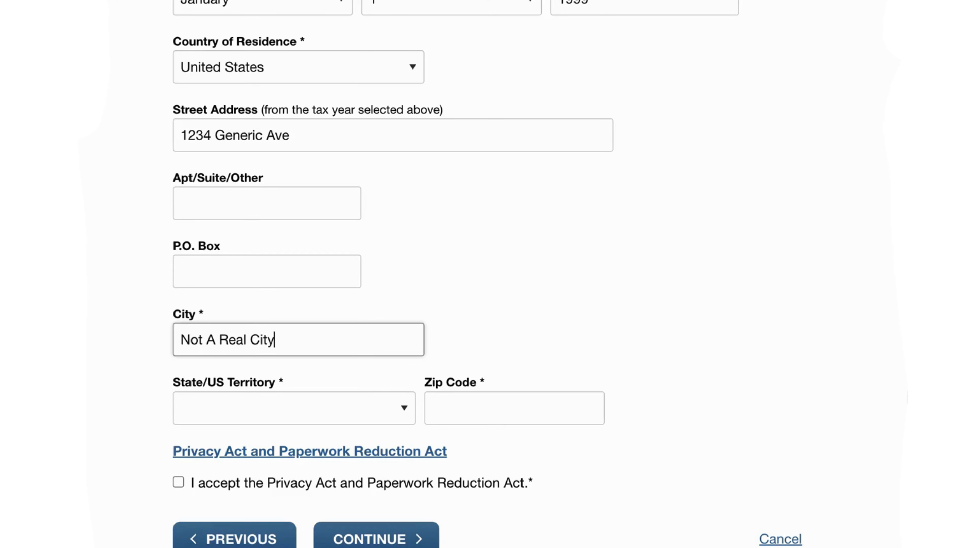
- Select Alabama as the state and enter the taxpayer's zip code
click(232, 404)
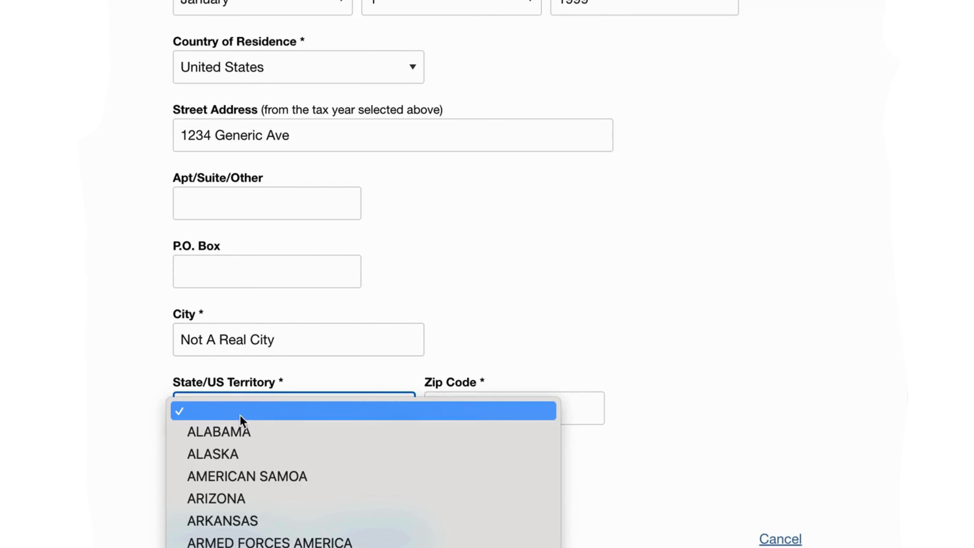
click(248, 431)
click(506, 406)
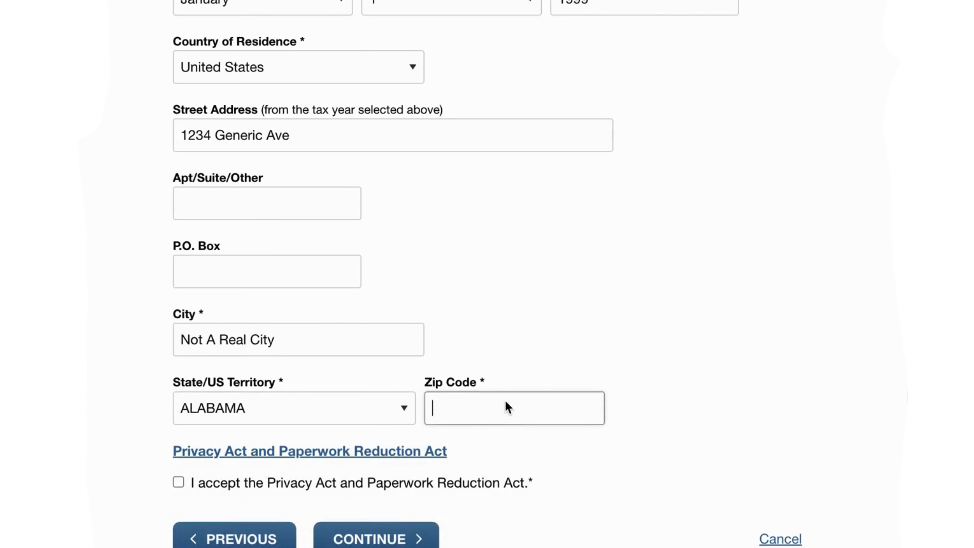
text(2)
key(BackSpace)
text(12345)
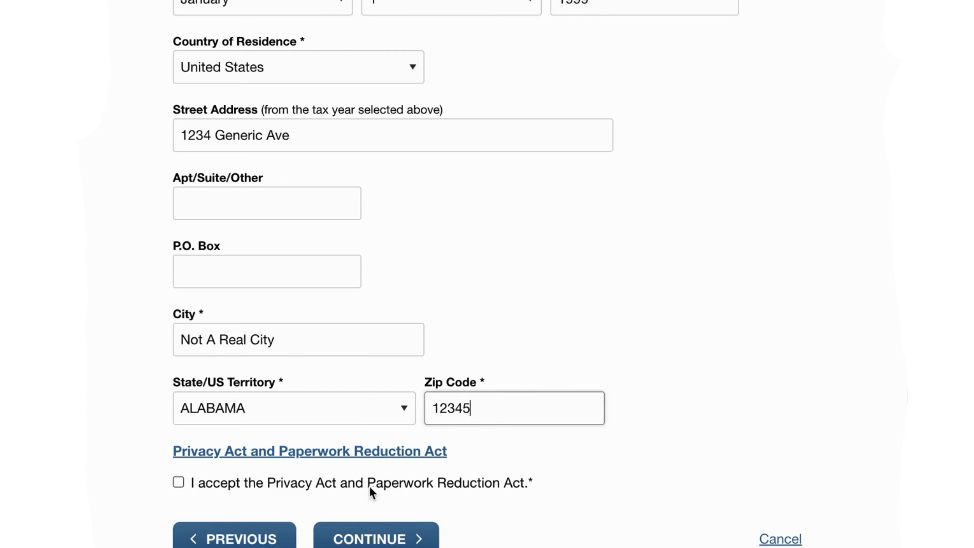
- Accept the Privacy Act and Paperwork Reduction Act and submit the identity details for verification
click(189, 482)
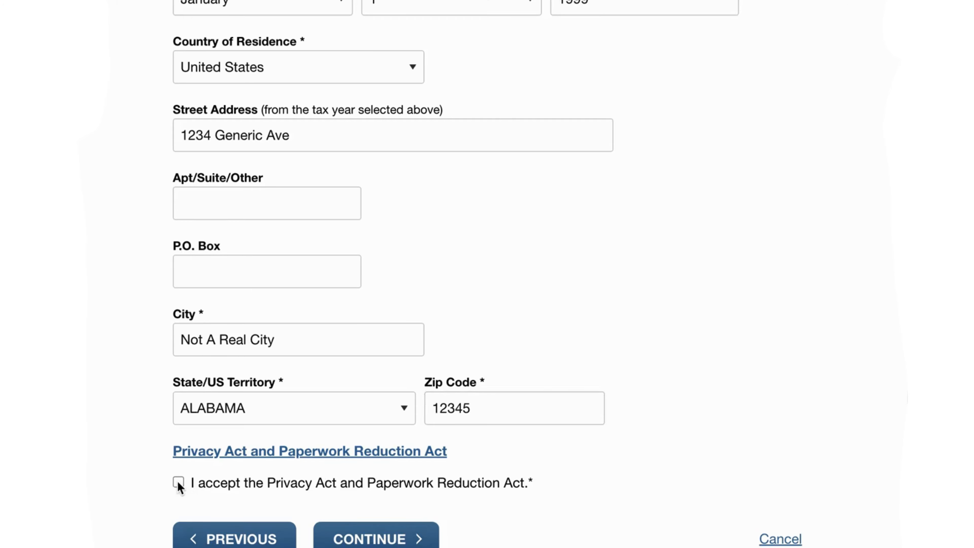
click(395, 539)
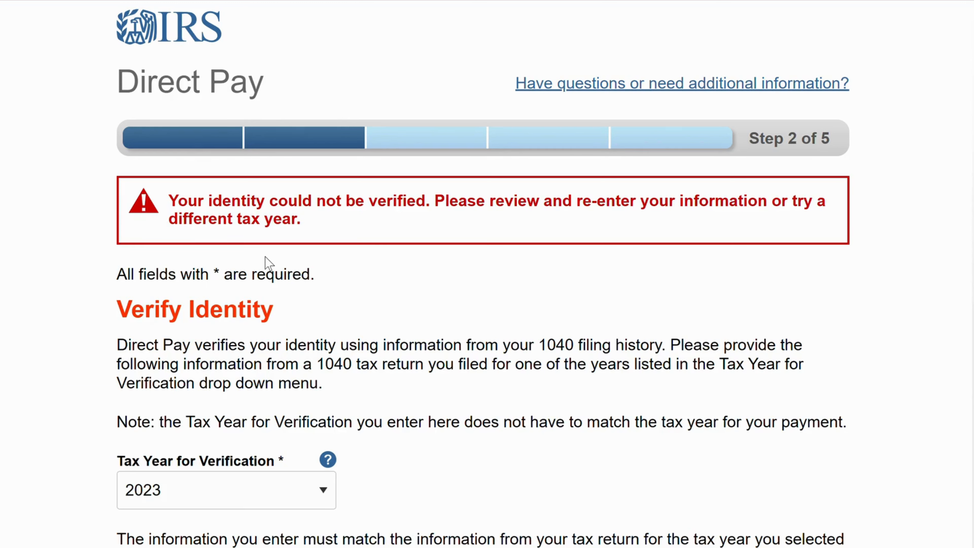
- Choose a different tax year for verification on the identity form
scroll(265, 256, down, 1)
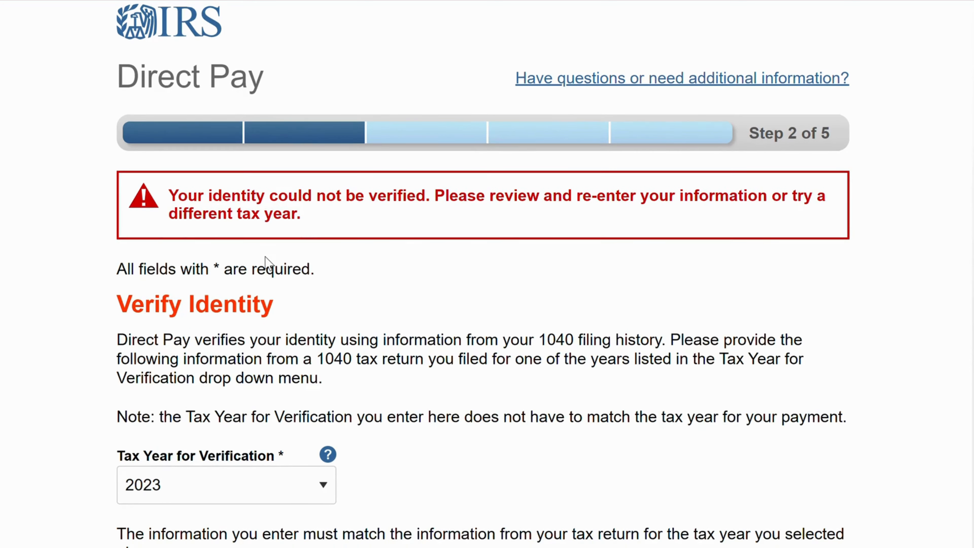
click(321, 483)
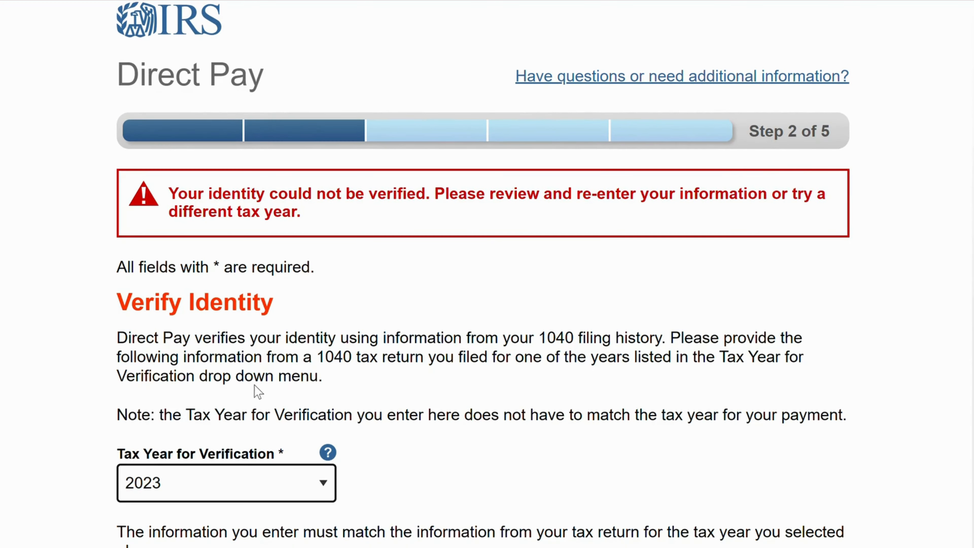
key(Down)
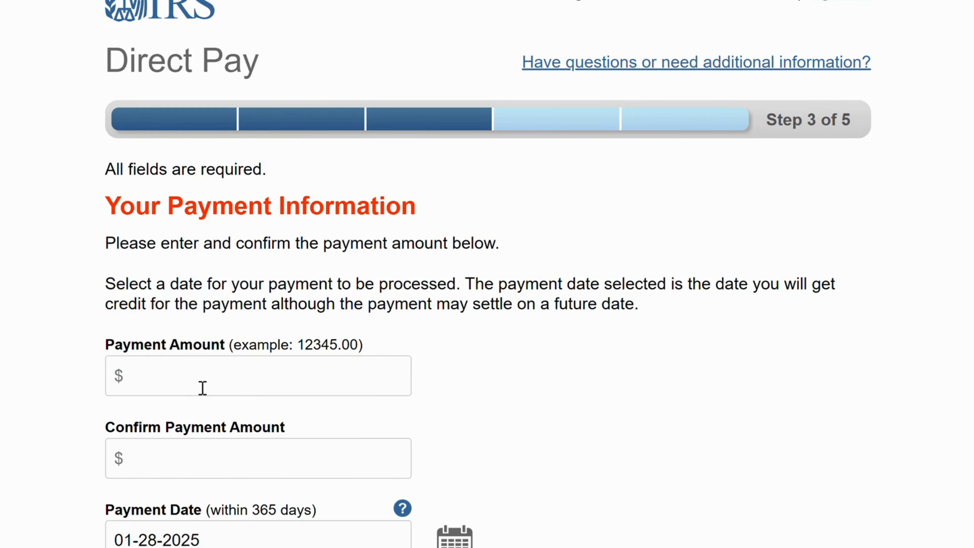
- Enter a payment amount of $600 and repeat it in the confirmation field
click(203, 388)
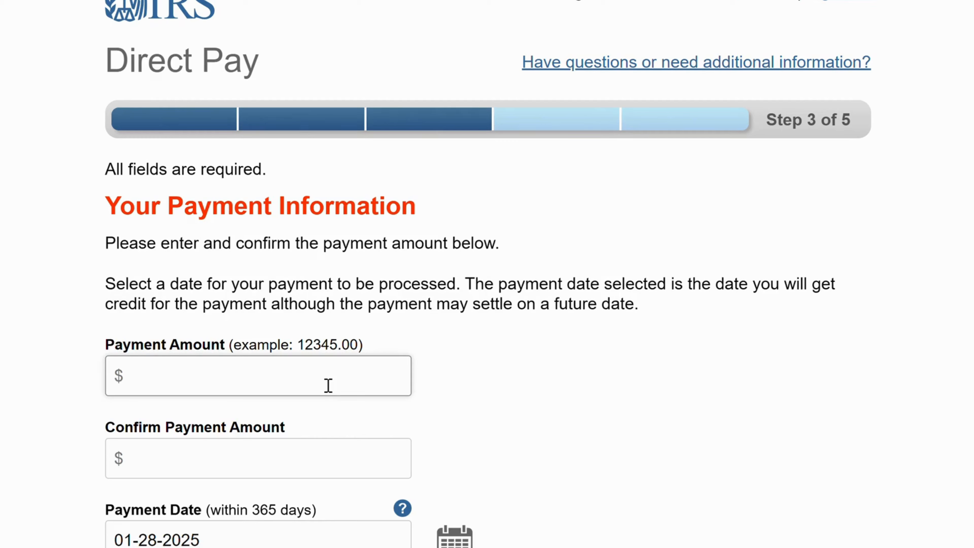
text(600)
click(240, 462)
text(600)
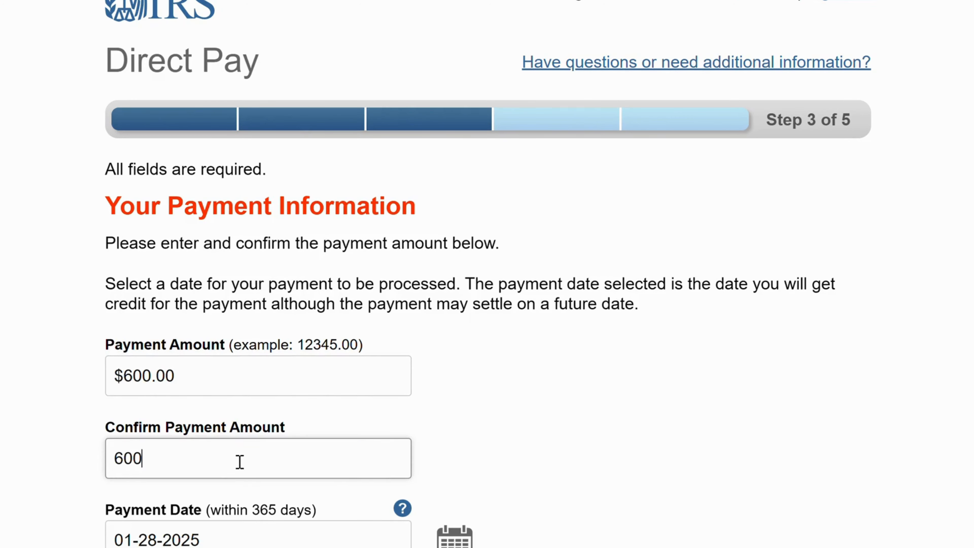
- Check the calendar of available payment dates, keeping the selected date, and close it
scroll(240, 462, down, 5)
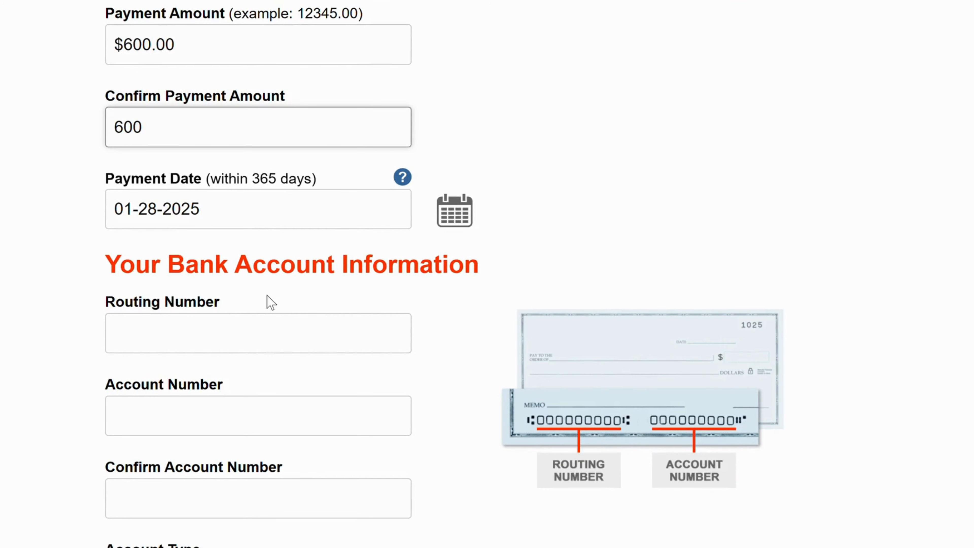
key(Tab)
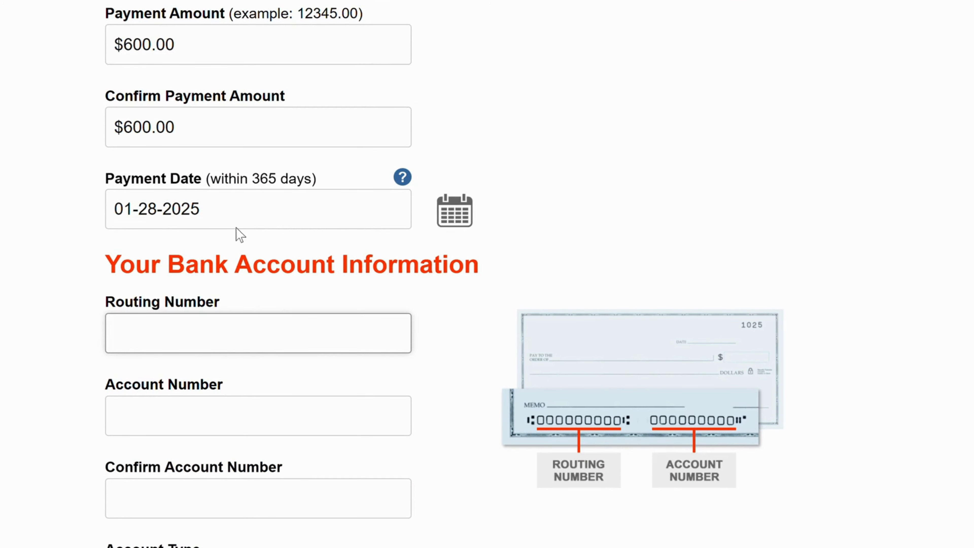
click(461, 219)
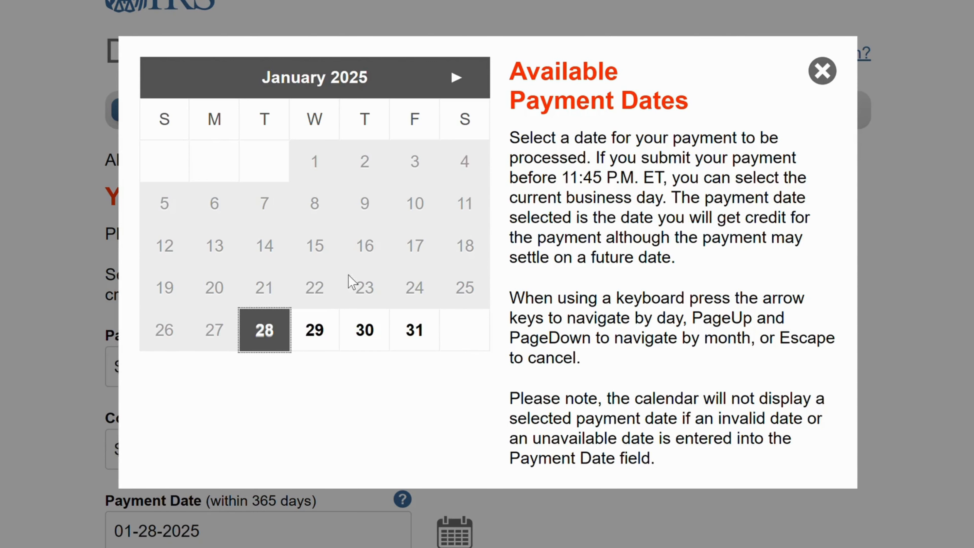
click(823, 71)
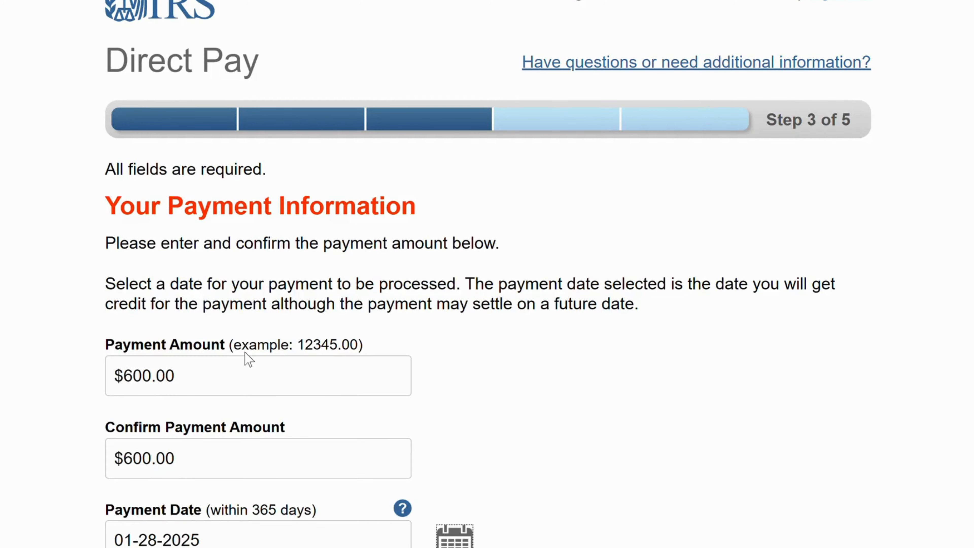
- Enter the bank's routing number in the bank account information
scroll(246, 359, down, 5)
click(217, 298)
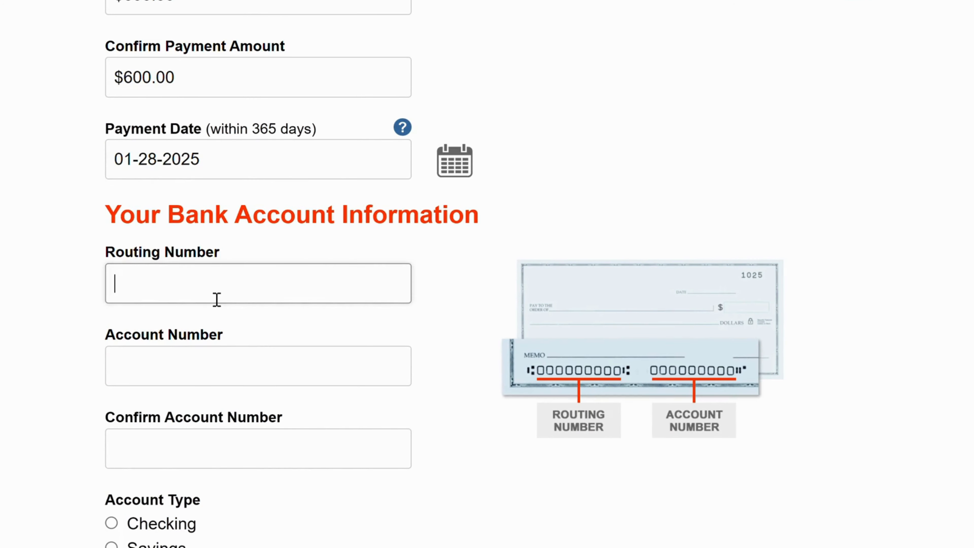
text(12345678)
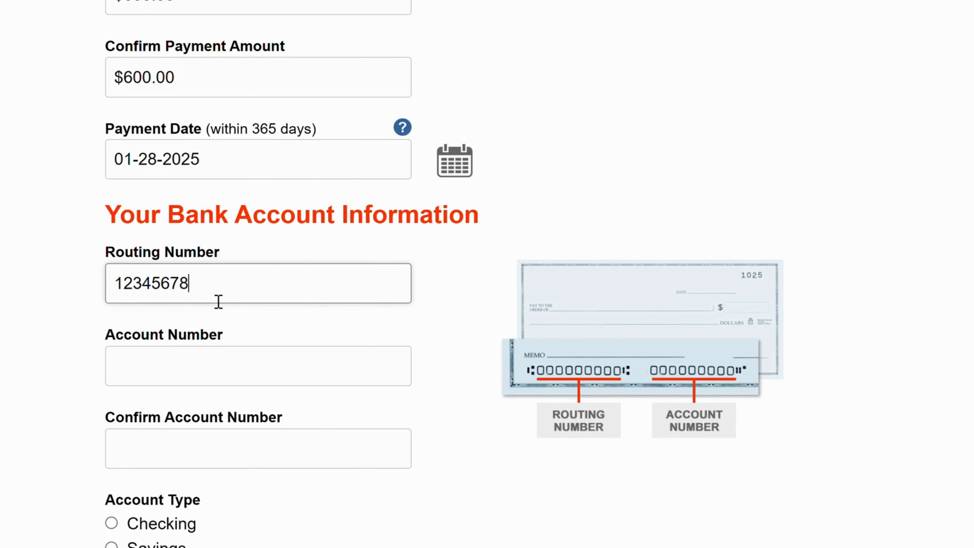
text(9)
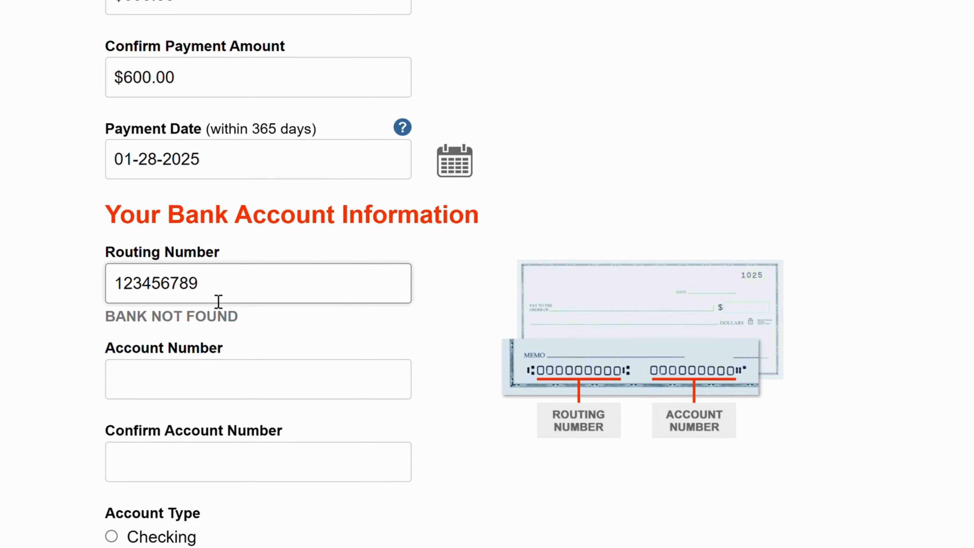
- Enter the bank account number and repeat it in the confirmation field
click(215, 372)
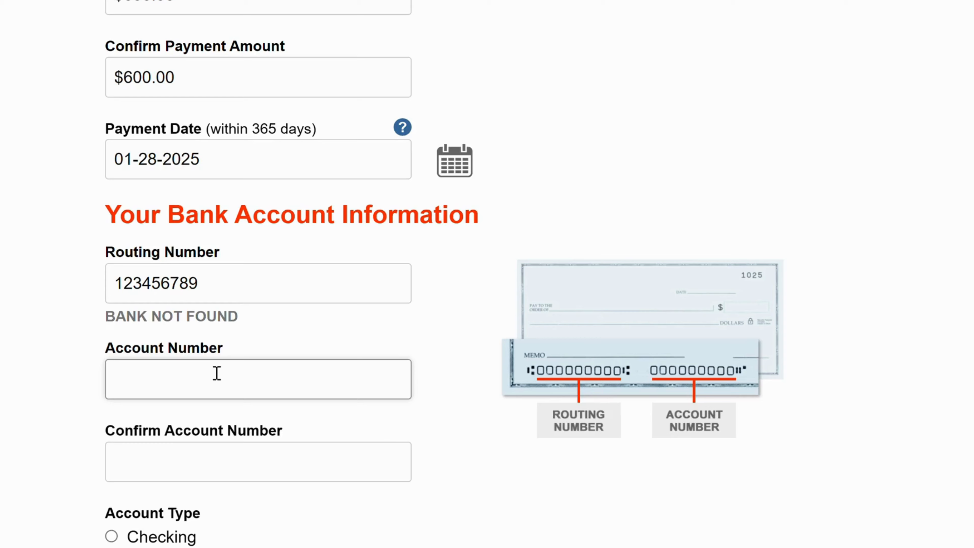
text(98765432)
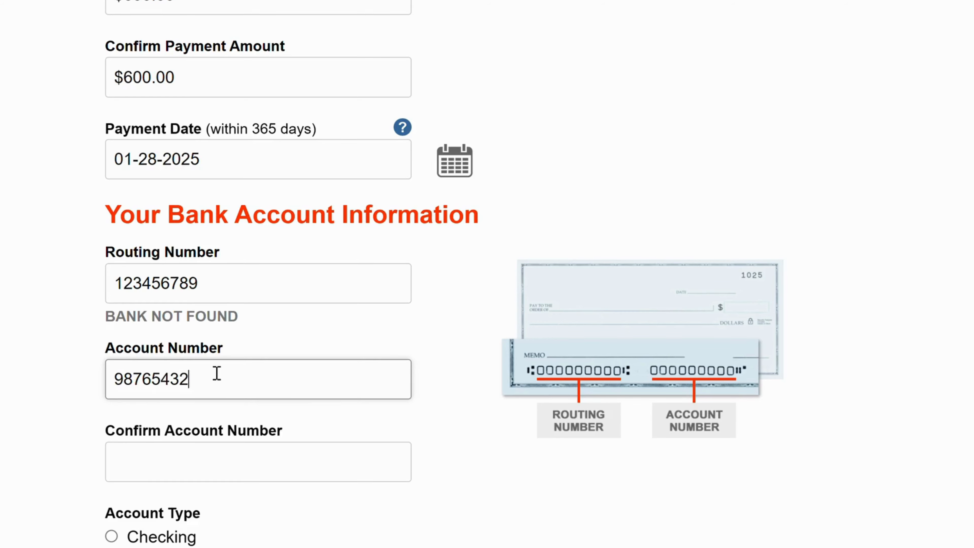
text(1234567)
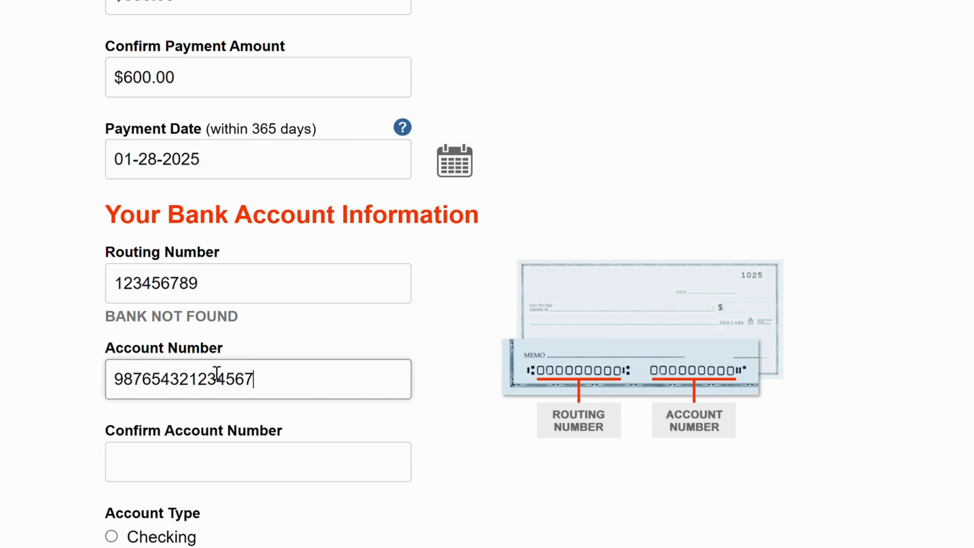
text(89)
click(227, 466)
text(9876)
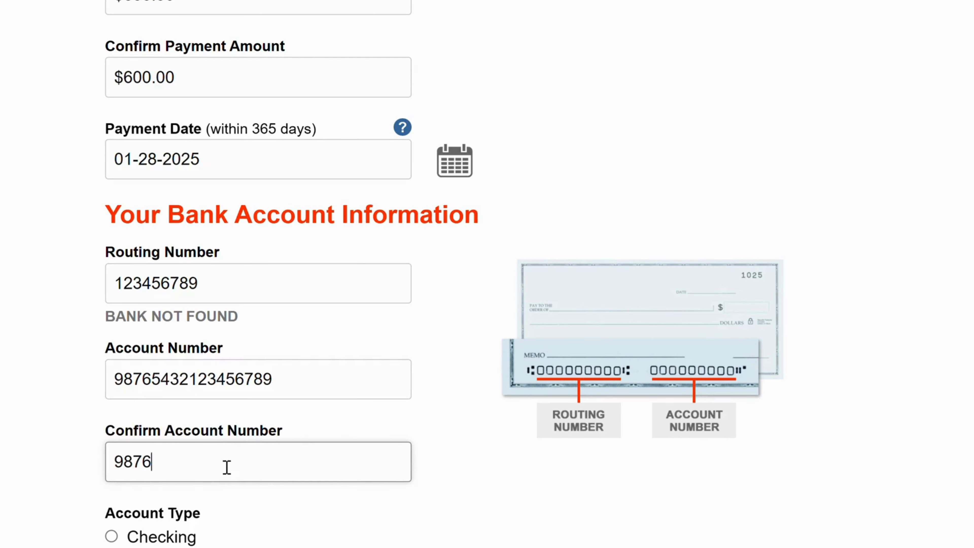
text(543212)
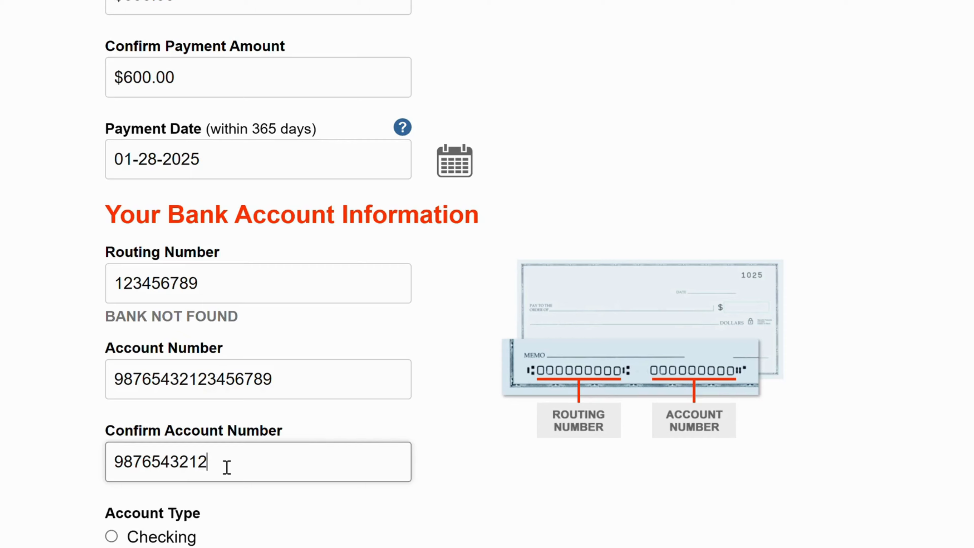
text(3456789)
- Set the bank account type to Checking, leaving email confirmation notifications off
scroll(226, 466, down, 3)
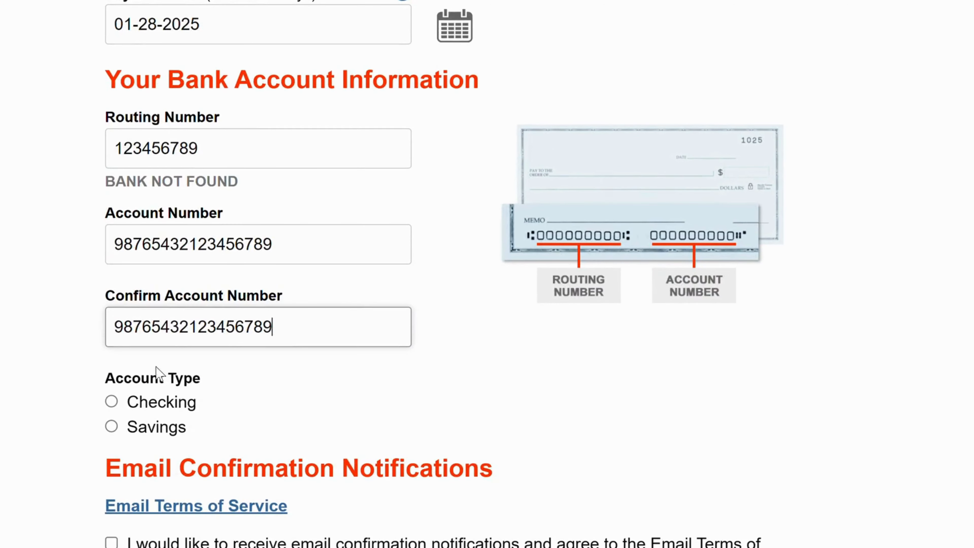
click(138, 403)
scroll(137, 402, down, 3)
scroll(139, 405, down, 3)
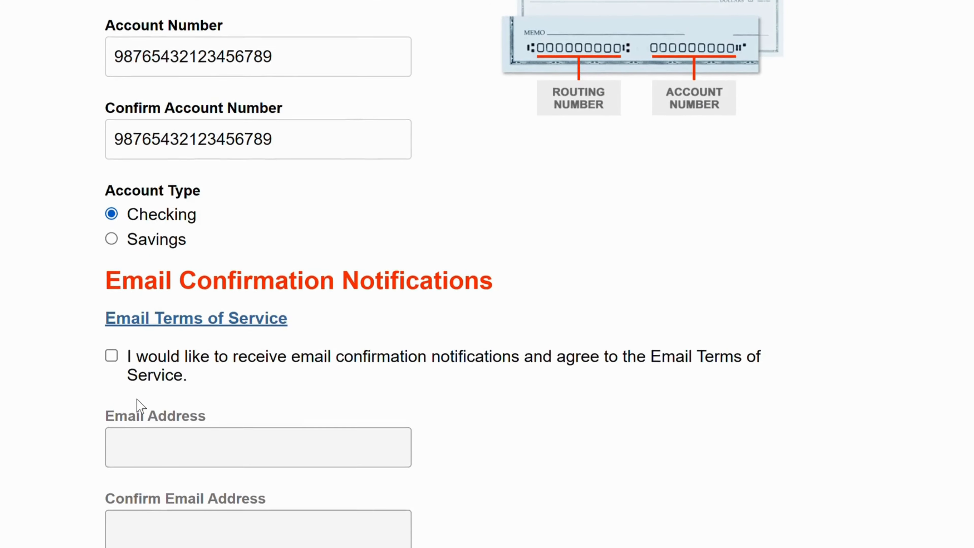
scroll(315, 397, down, 4)
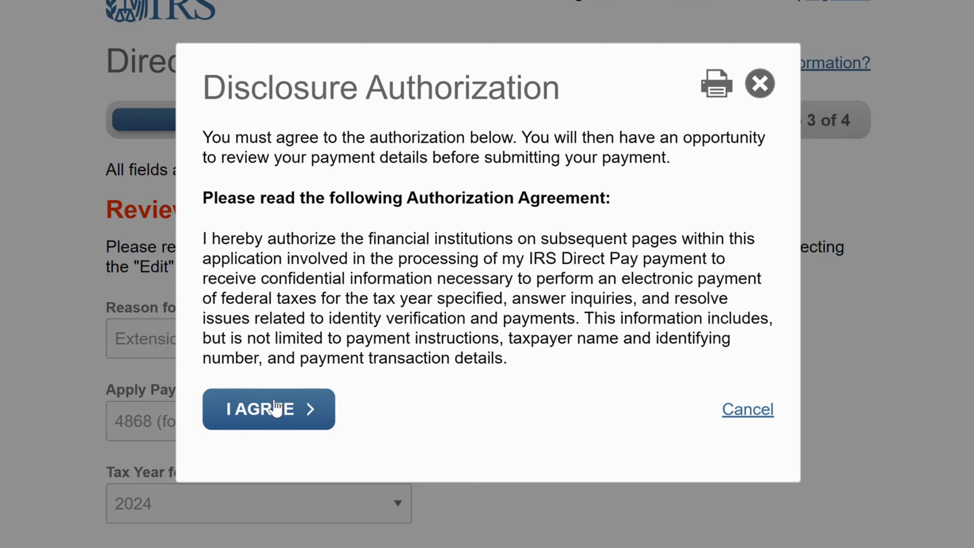
- Agree to the disclosure authorization and enter the taxpayer's first and last name in the electronic signature
click(275, 408)
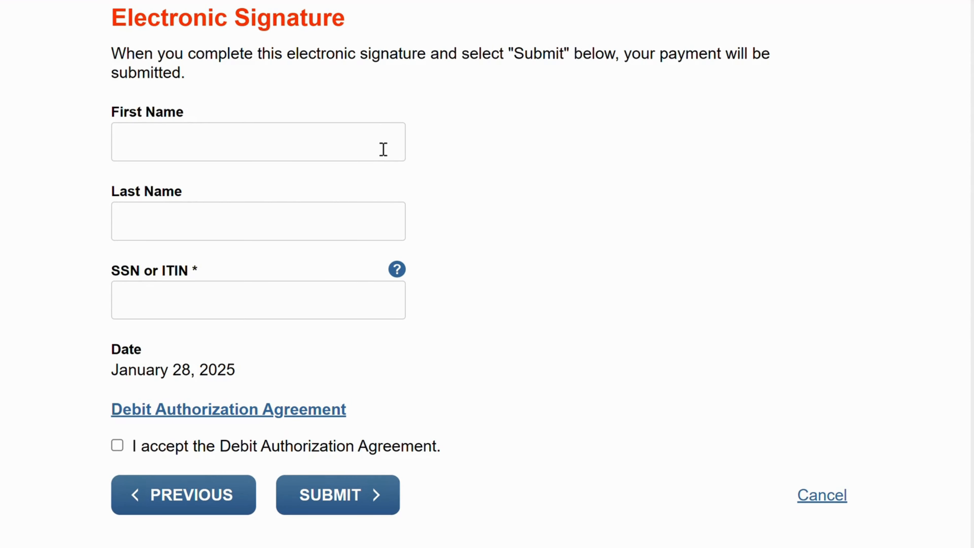
click(295, 157)
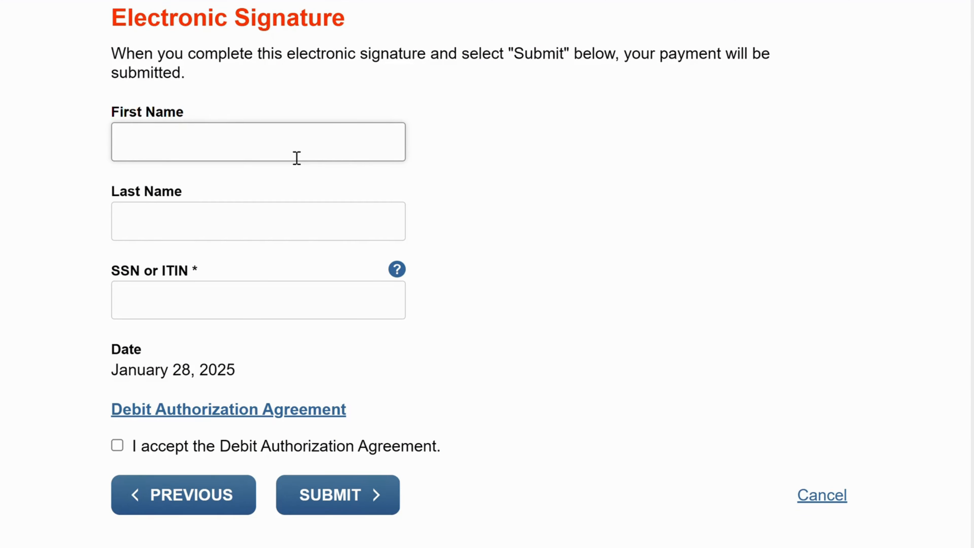
text(Jane)
click(264, 237)
text(Doe)
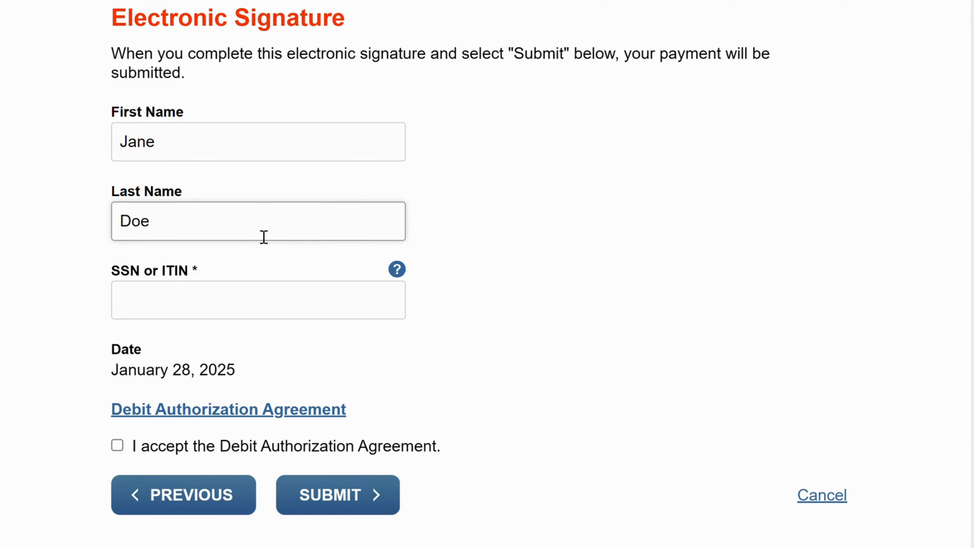
- Enter the taxpayer's SSN or ITIN in the electronic signature
click(263, 298)
text(xxx)
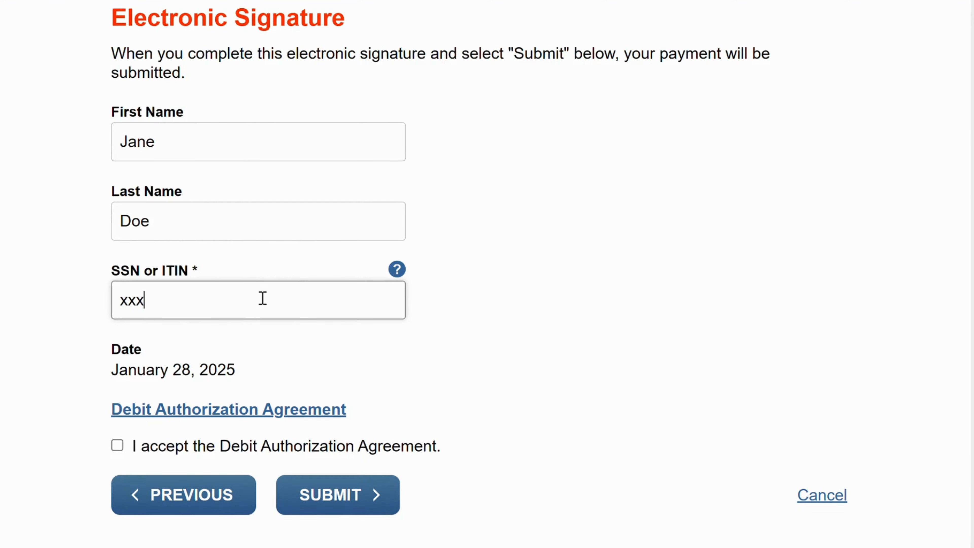
text(-xx-xxxx)
click(422, 376)
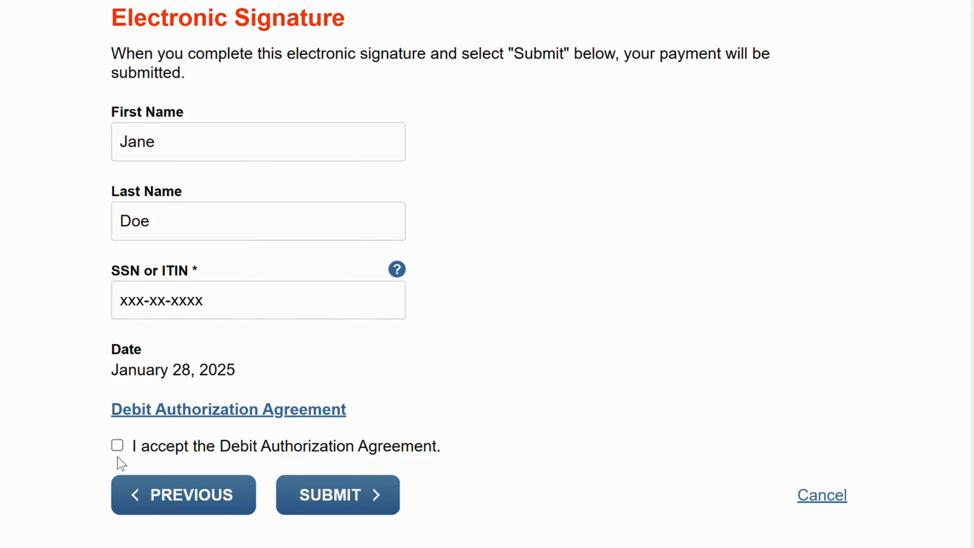
- Accept the Debit Authorization Agreement and submit the payment
click(117, 445)
click(373, 502)
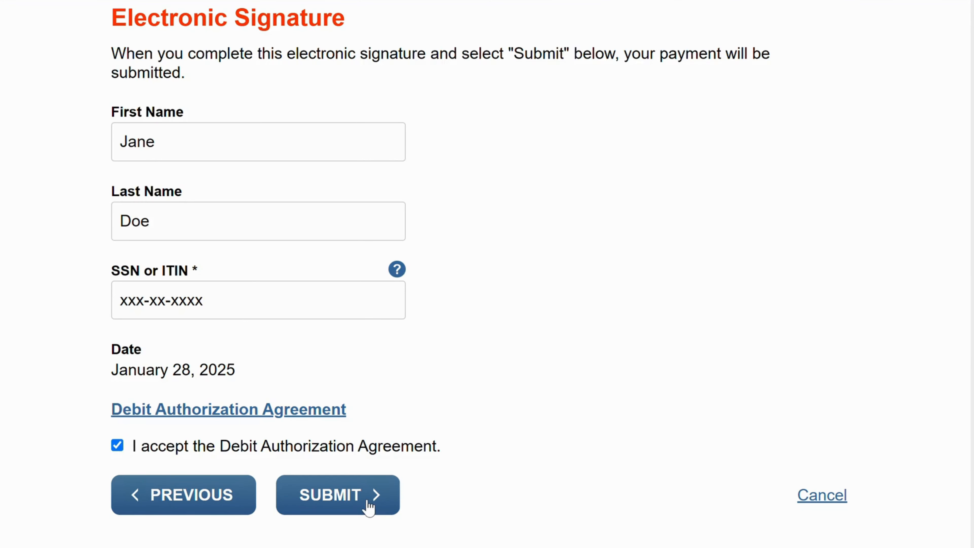